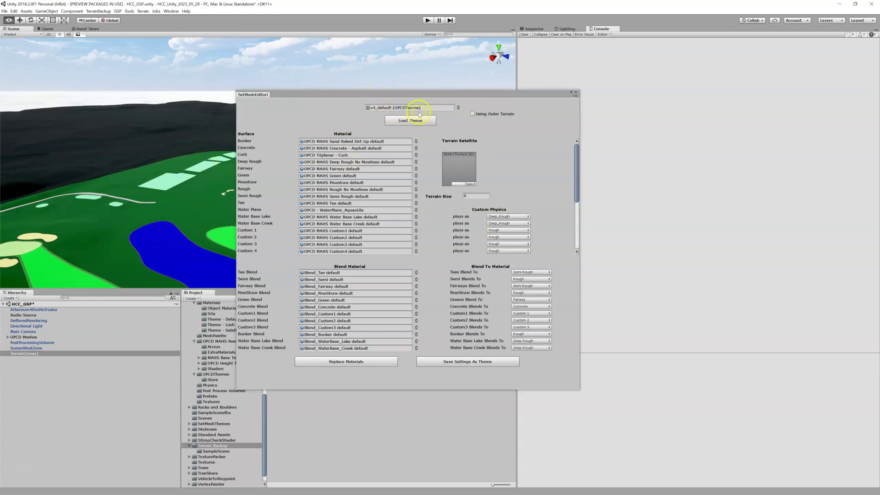
# Load the v4_default course theme in SetMeshEditor.
pyautogui.click(412, 121)
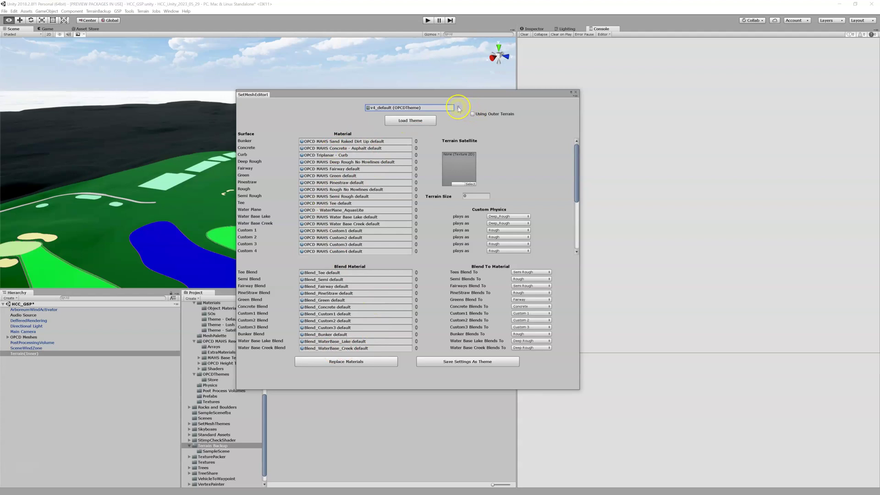
# Pick v4_lush from the saved OPCDTheme list and load it into SetMeshEditor.
pyautogui.click(459, 108)
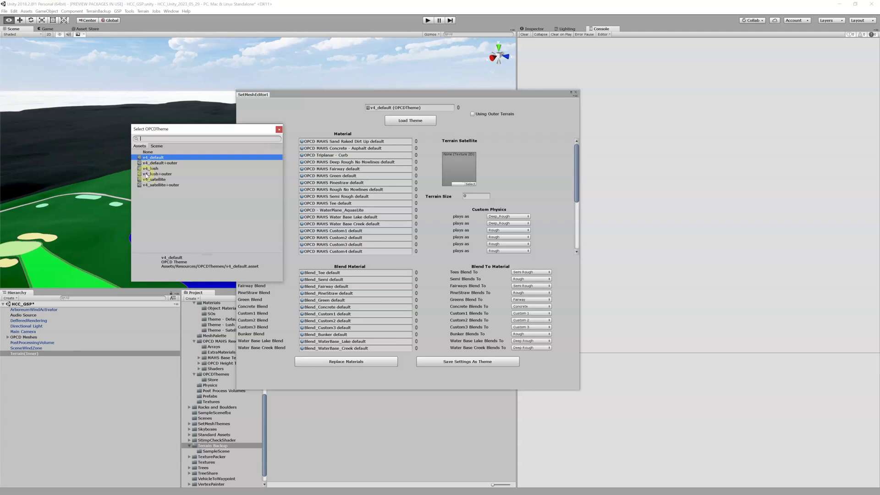
pyautogui.doubleClick(148, 169)
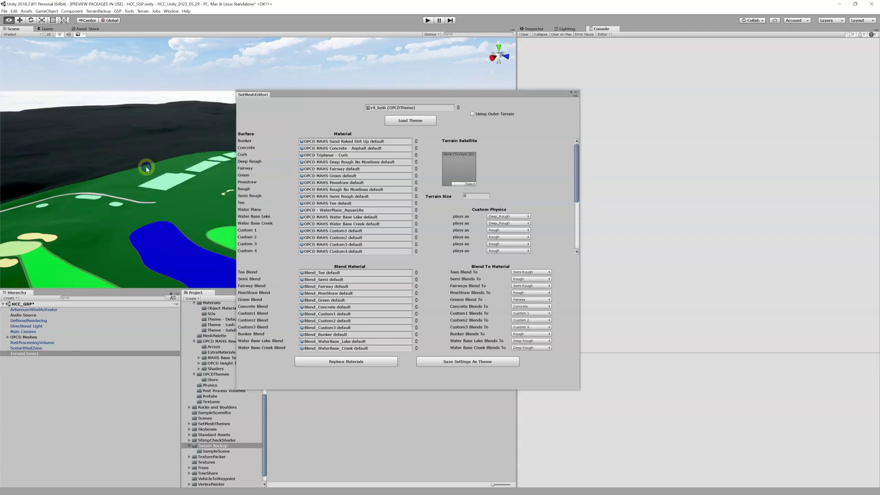
pyautogui.click(417, 120)
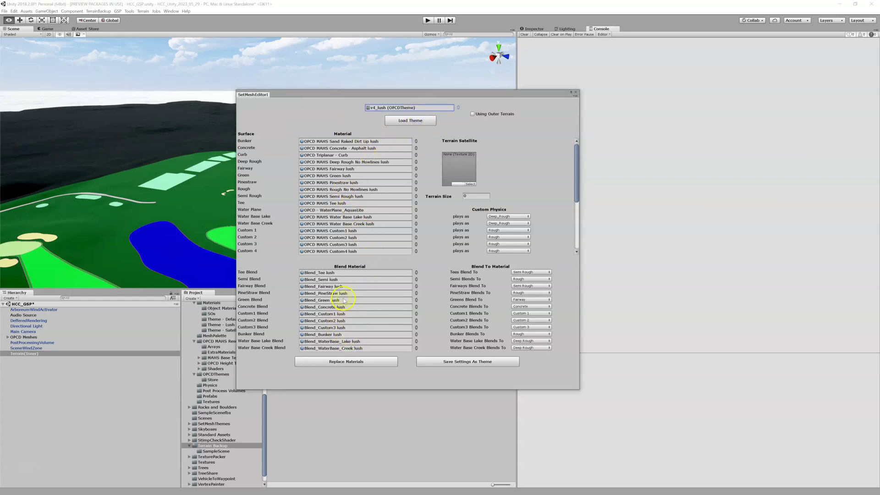
# Move the SetMeshEditor window up and to the left, and enlarge it slightly.
pyautogui.click(321, 96)
pyautogui.moveTo(320, 95); pyautogui.dragTo(254, 59)
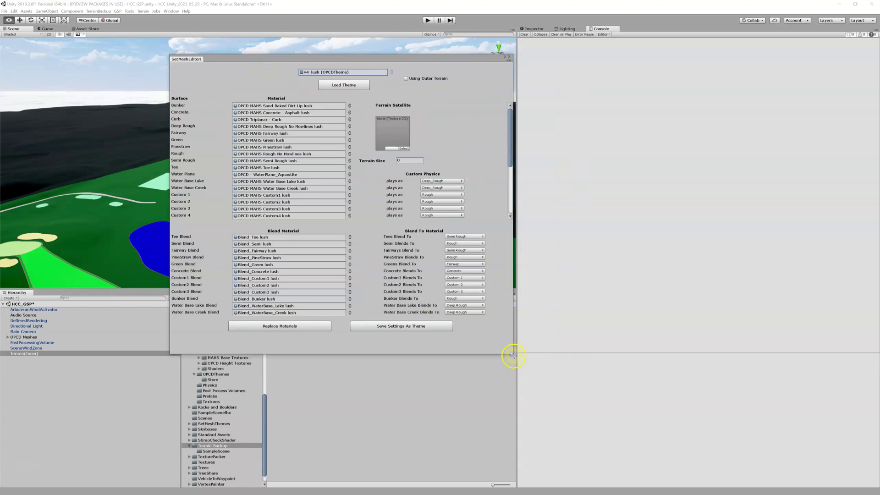
pyautogui.moveTo(513, 351)
pyautogui.mouseDown()
pyautogui.moveTo(576, 399)
pyautogui.moveTo(497, 410)
pyautogui.moveTo(510, 413)
pyautogui.moveTo(509, 346)
pyautogui.mouseUp()
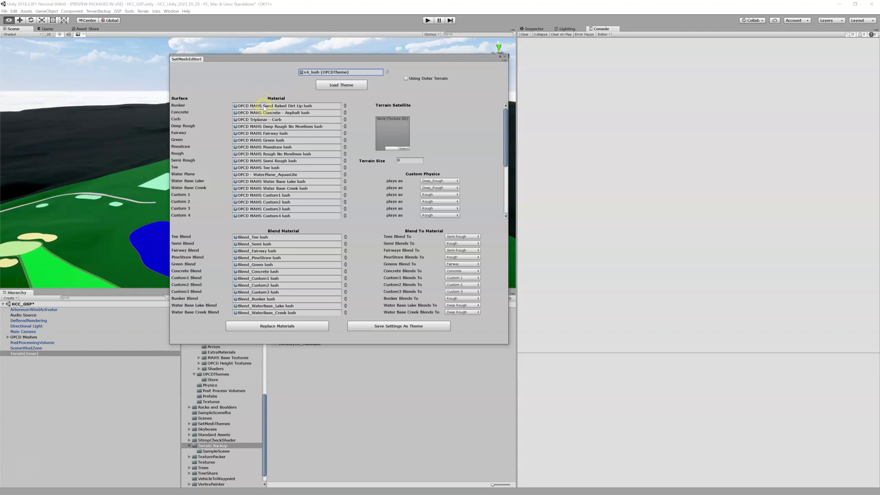
# Review the Bunker and Concrete material options, keeping the existing sand and asphalt materials.
pyautogui.click(345, 106)
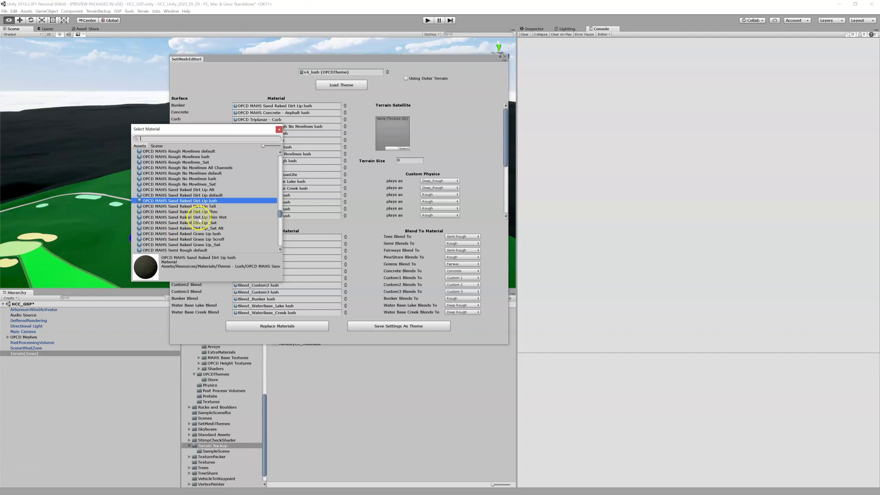
pyautogui.scroll(-2, 200, 221)
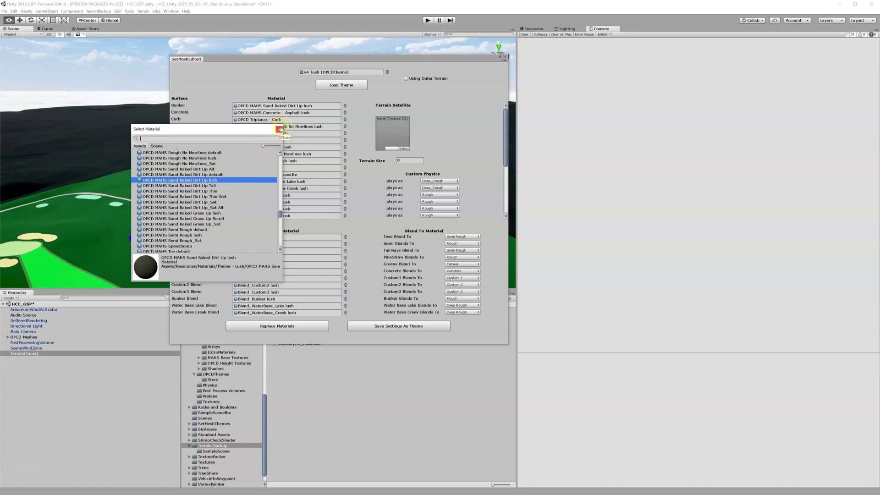
pyautogui.click(280, 129)
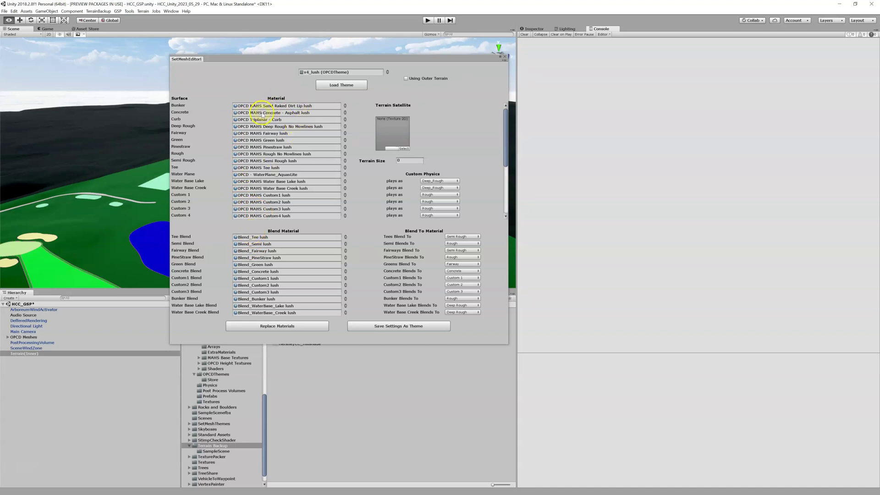
pyautogui.click(345, 113)
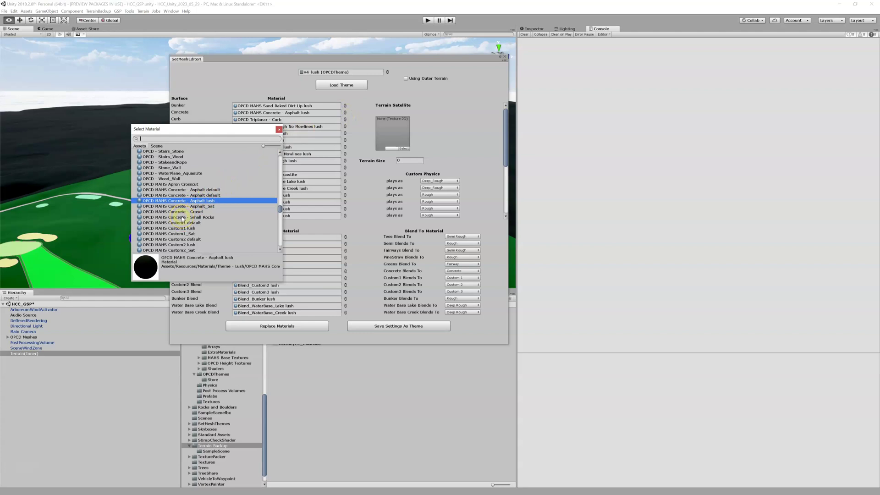
pyautogui.click(278, 129)
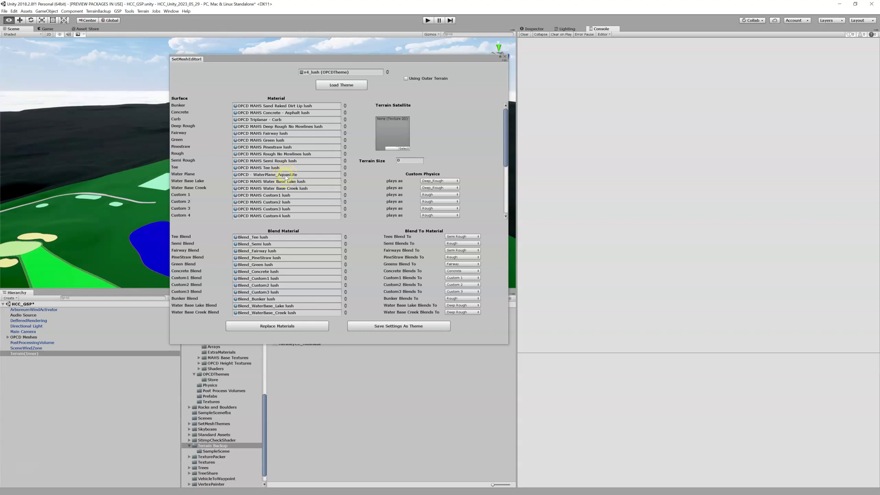
# Check Water Plane's material options, keep AquasLite water, and scroll down to the Bridge rows.
pyautogui.click(345, 174)
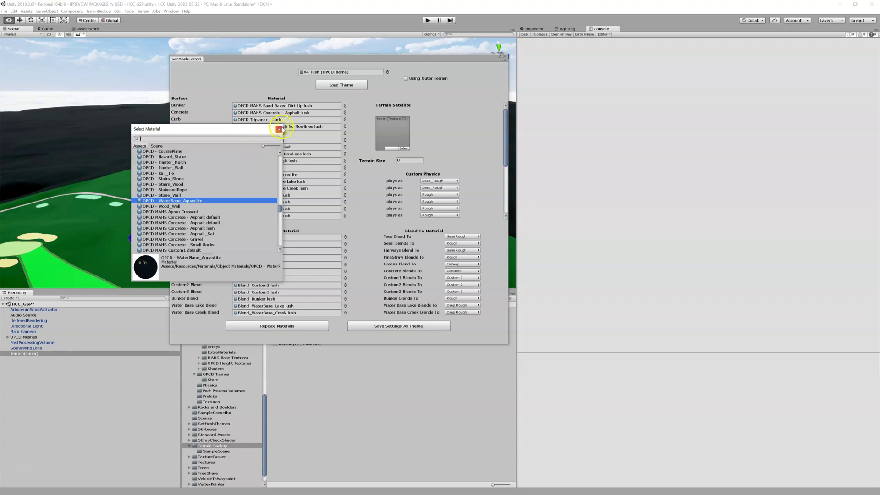
pyautogui.click(278, 129)
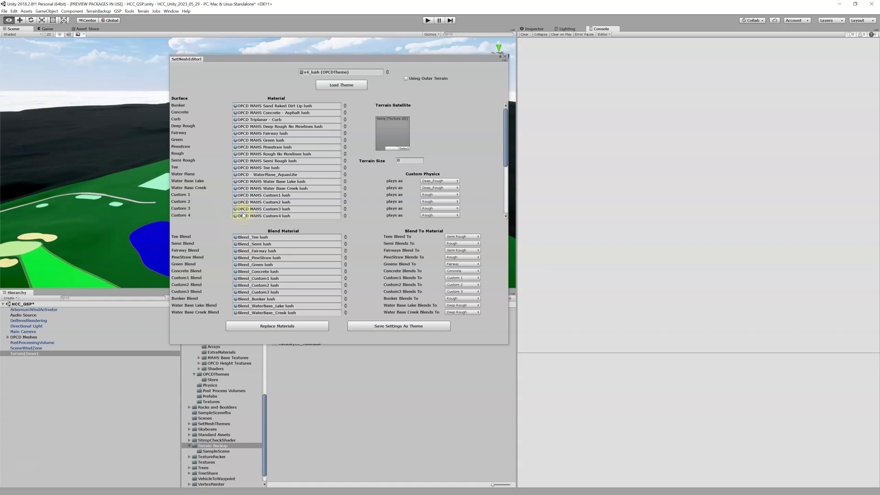
pyautogui.click(505, 119)
pyautogui.moveTo(506, 119); pyautogui.dragTo(505, 135)
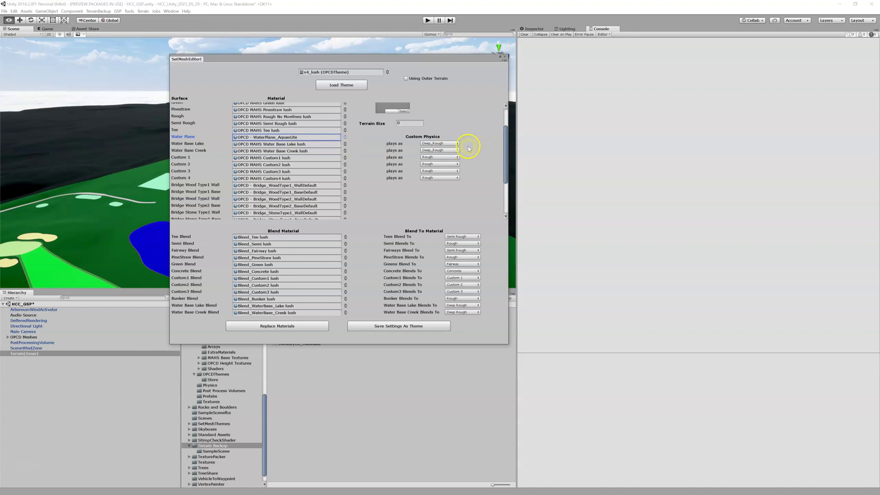
pyautogui.click(454, 143)
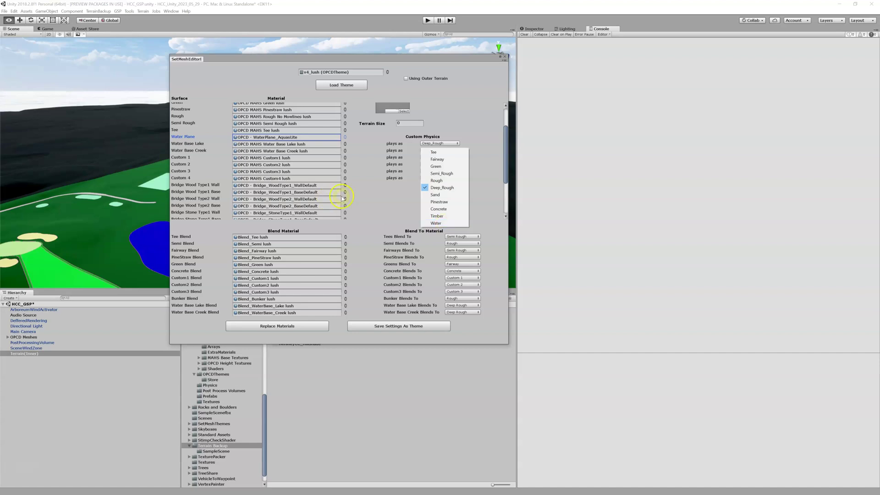
pyautogui.click(449, 224)
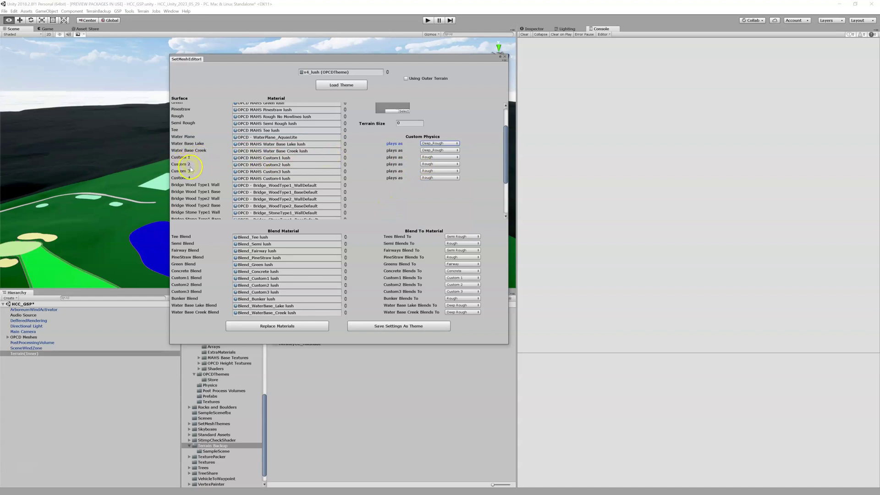
pyautogui.click(439, 157)
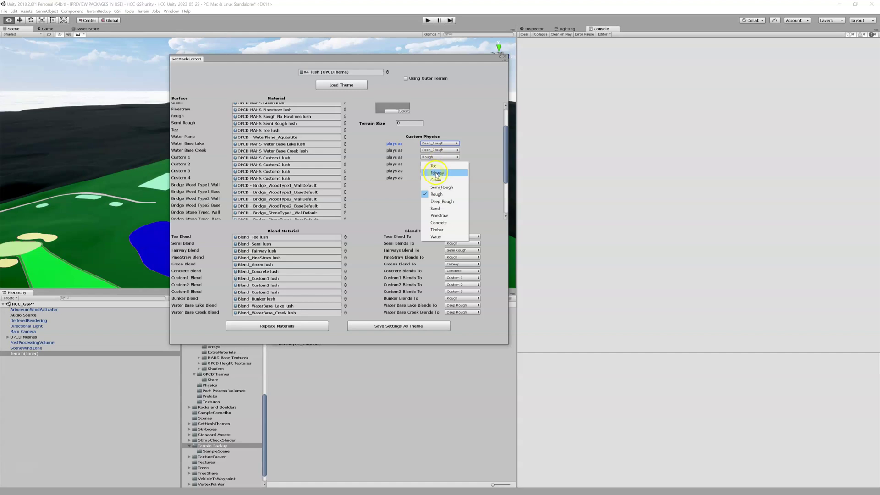
pyautogui.click(390, 177)
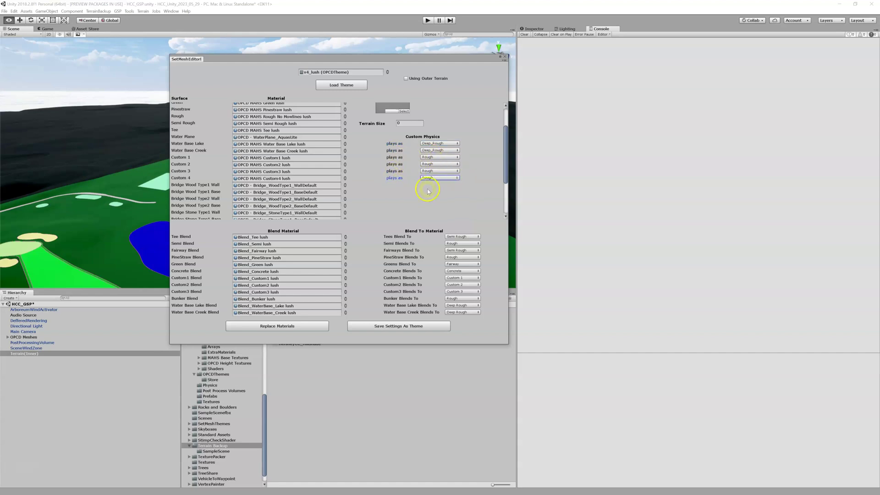
pyautogui.scroll(-2, 295, 187)
pyautogui.scroll(-2, 296, 187)
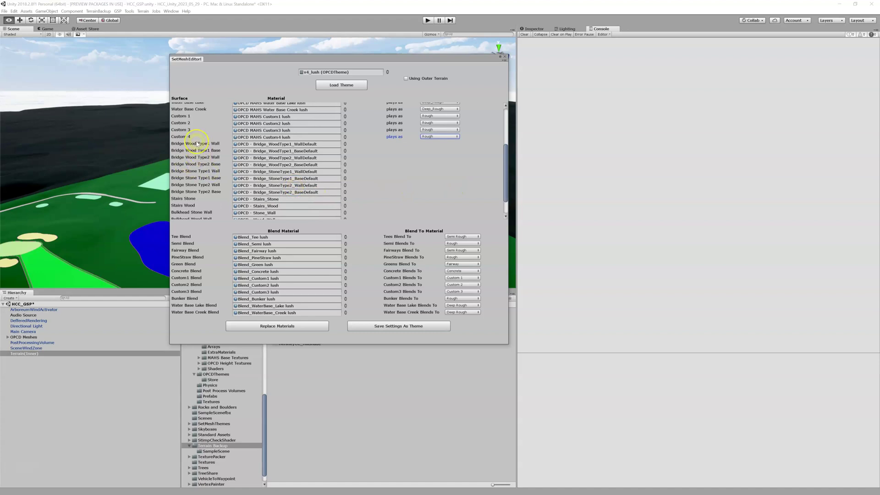
pyautogui.scroll(-1, 197, 144)
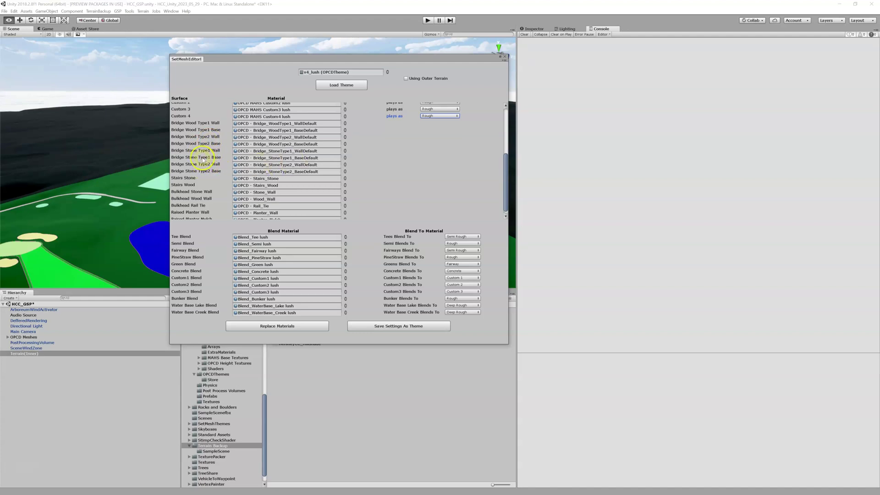
pyautogui.scroll(-1, 203, 160)
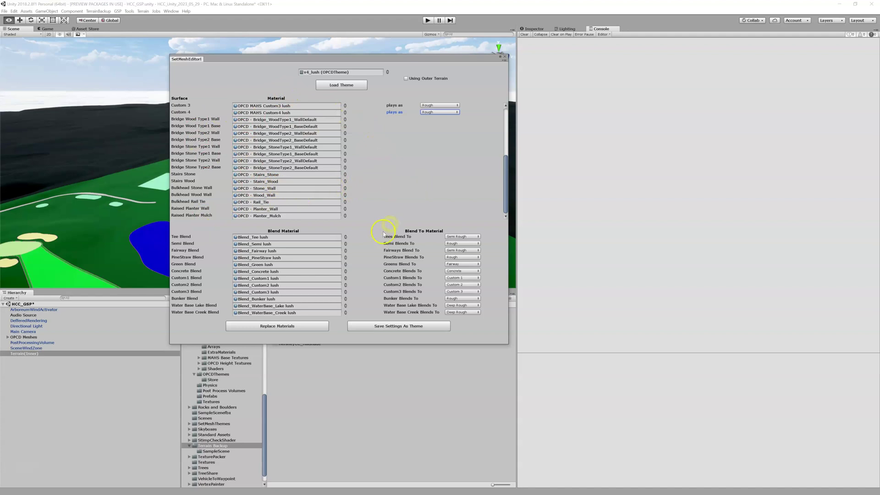
pyautogui.click(509, 353)
pyautogui.moveTo(508, 163); pyautogui.dragTo(507, 98)
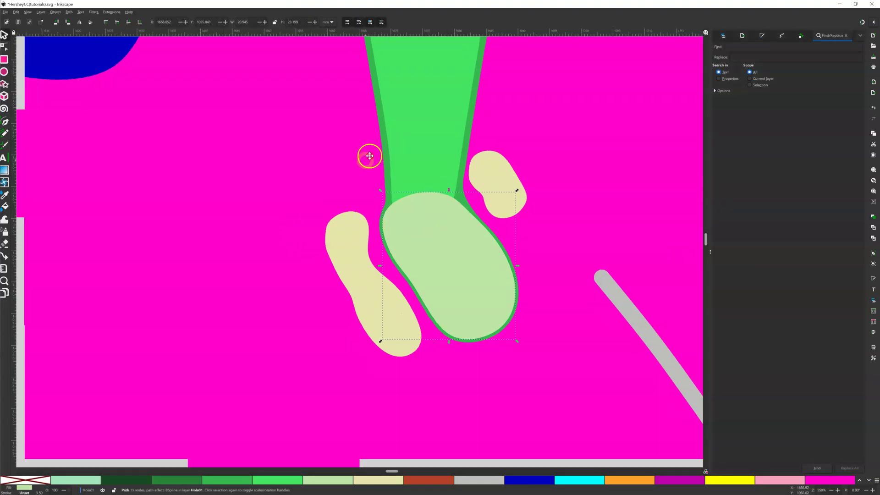
# Zoom out and test a magenta fill on the small pill, then restore its mint green.
pyautogui.scroll(-10, 365, 158)
pyautogui.hscroll(-5, 365, 157)
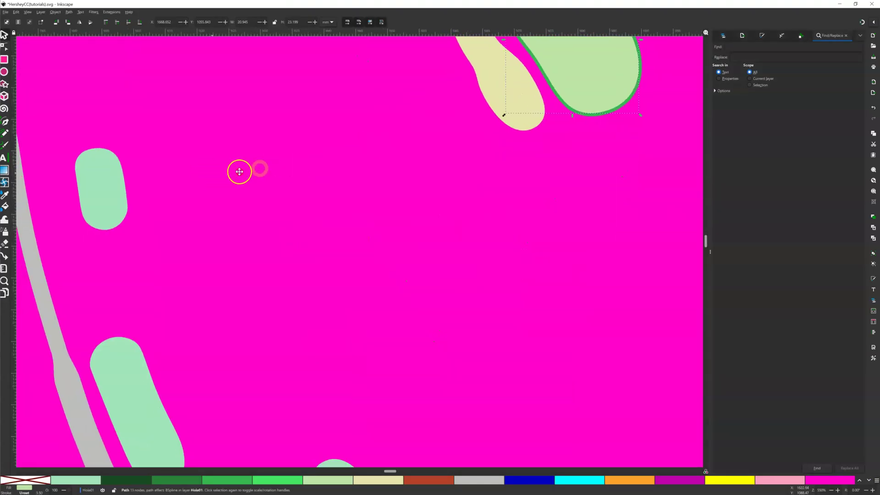
pyautogui.hscroll(-6, 298, 147)
pyautogui.scroll(-2, 298, 147)
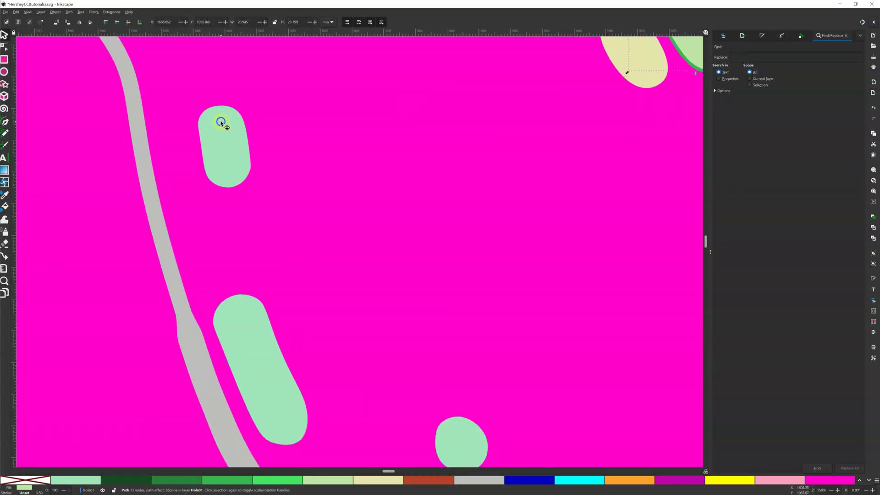
pyautogui.click(226, 126)
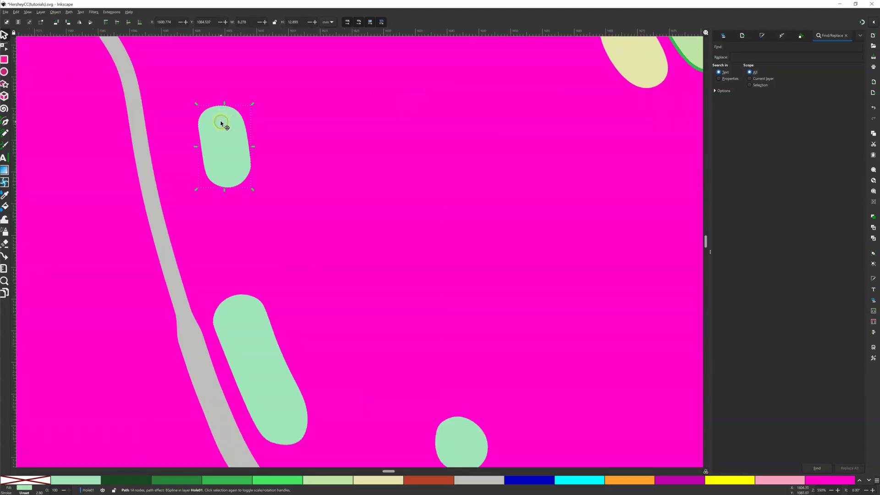
pyautogui.click(831, 483)
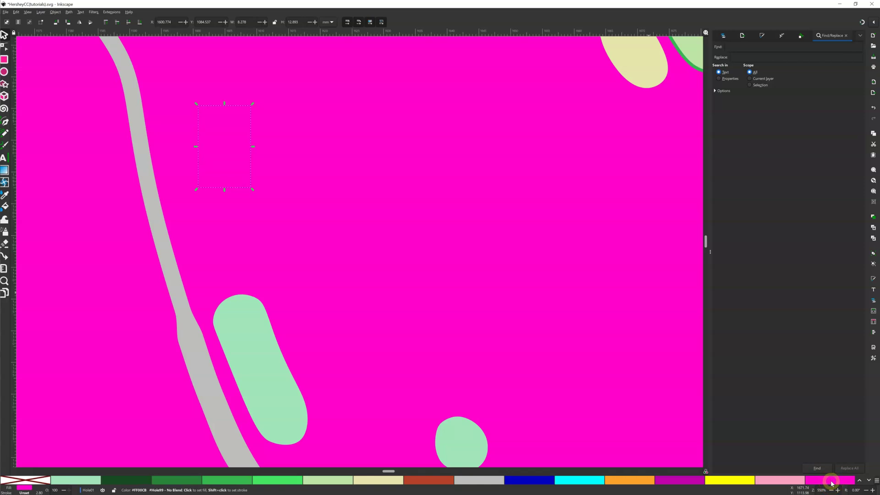
pyautogui.click(71, 481)
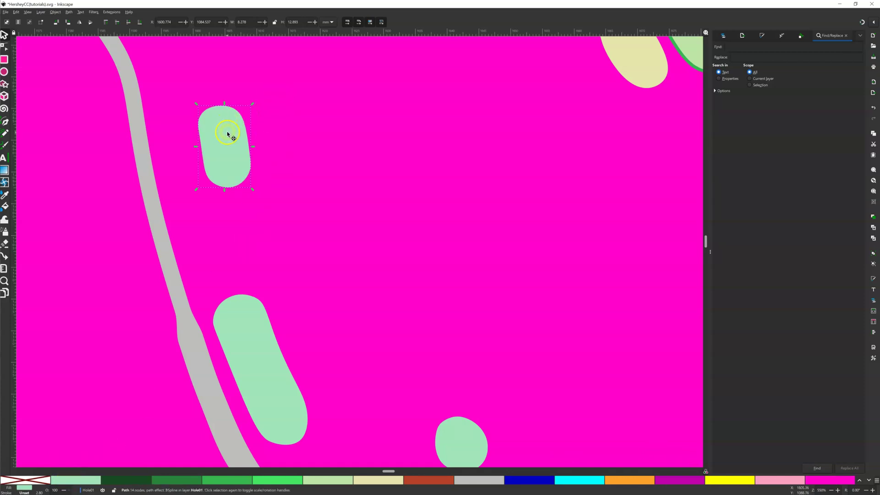
# Zoom out further on the hole and minimize Inkscape to return to Unity.
pyautogui.scroll(-3, 277, 261)
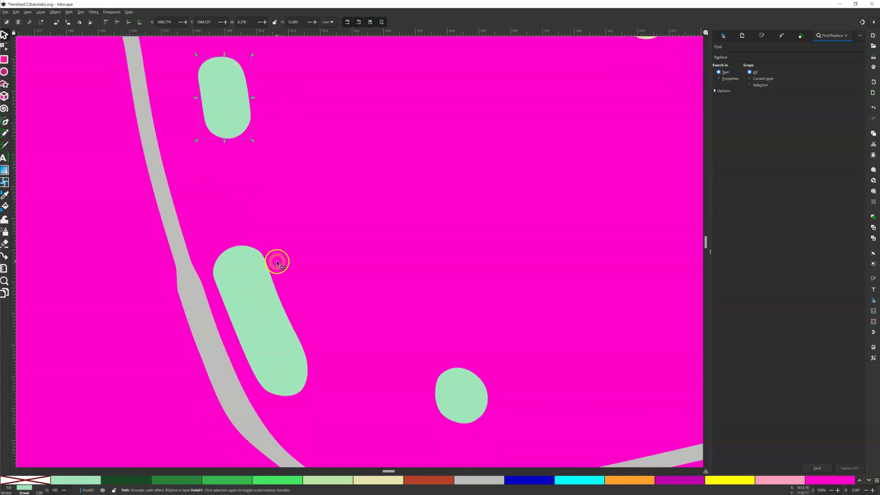
pyautogui.keyDown('ctrl'); pyautogui.scroll(-4, 277, 261); pyautogui.keyUp('ctrl')
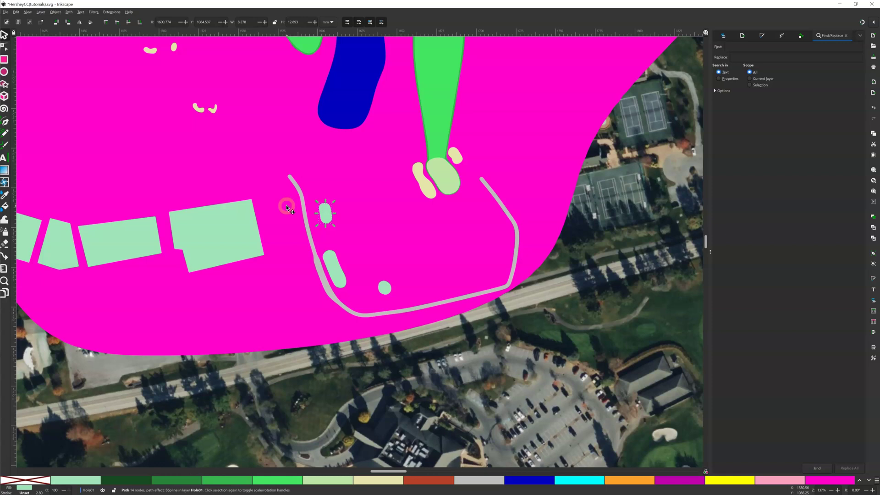
pyautogui.click(840, 5)
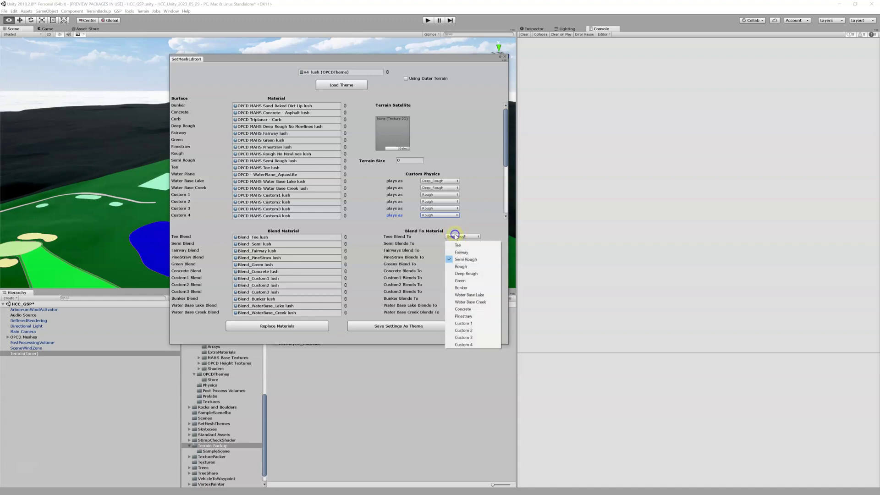
# Set the Tees Blend To option to Rough.
pyautogui.click(460, 266)
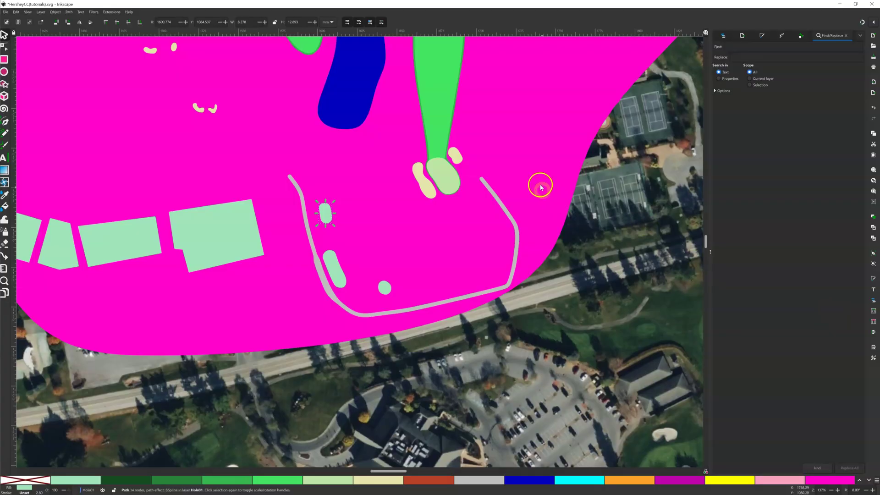
# Zoom in on the green and its neighbouring bunkers to 550%, then switch back to Unity.
pyautogui.moveTo(488, 124); pyautogui.dragTo(484, 170, button='middle')
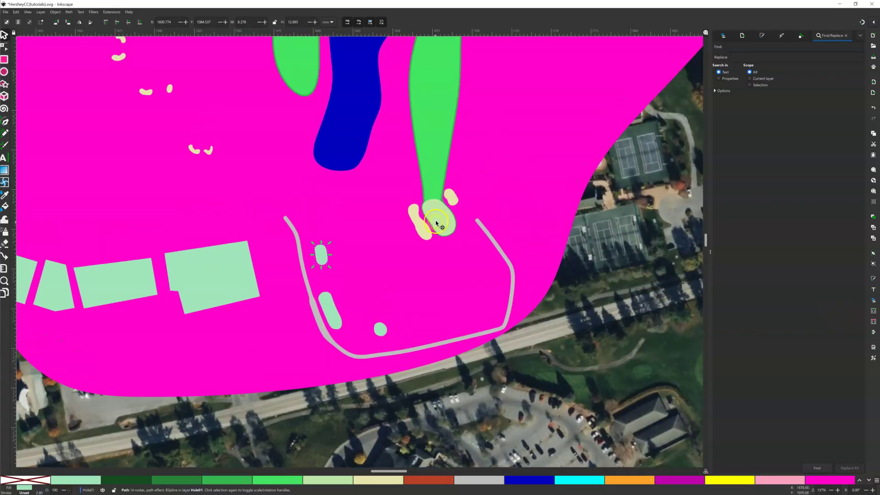
pyautogui.press('+')
pyautogui.press('+')
pyautogui.press('+')
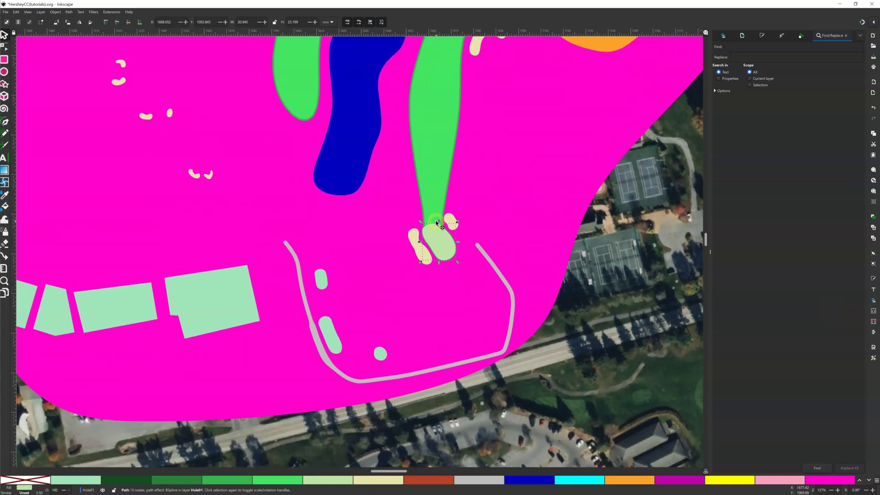
pyautogui.press('+')
pyautogui.keyDown('shift'); pyautogui.hscroll(10, 279, 208); pyautogui.keyUp('shift')
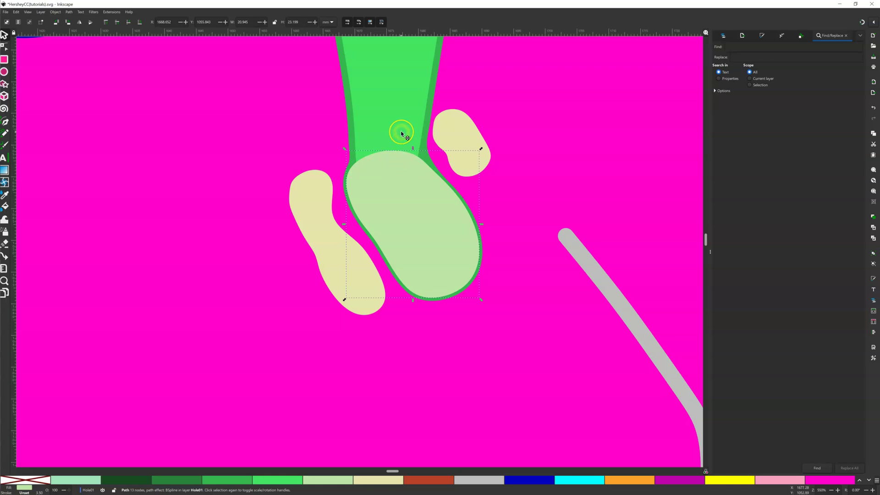
pyautogui.press('alt')
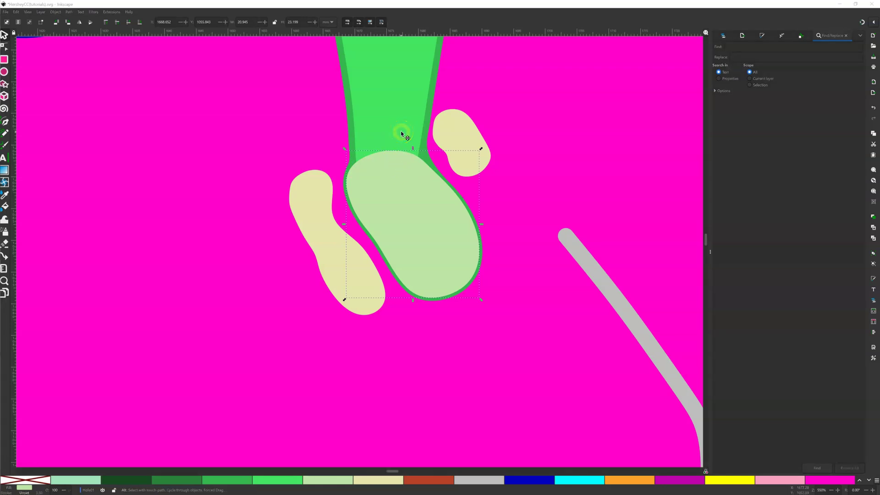
pyautogui.hotkey('alt', 'Tab')
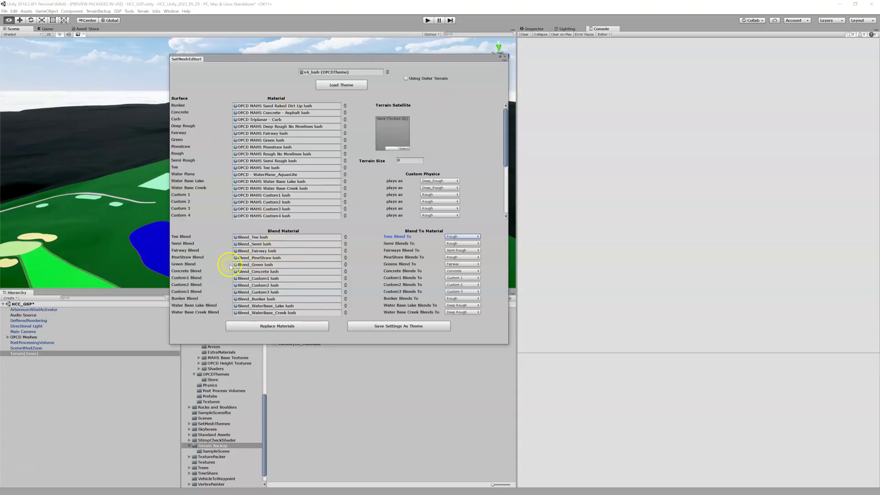
# Set Greens Blend To Semi Rough and select the fairway shape leading into the green.
pyautogui.click(463, 265)
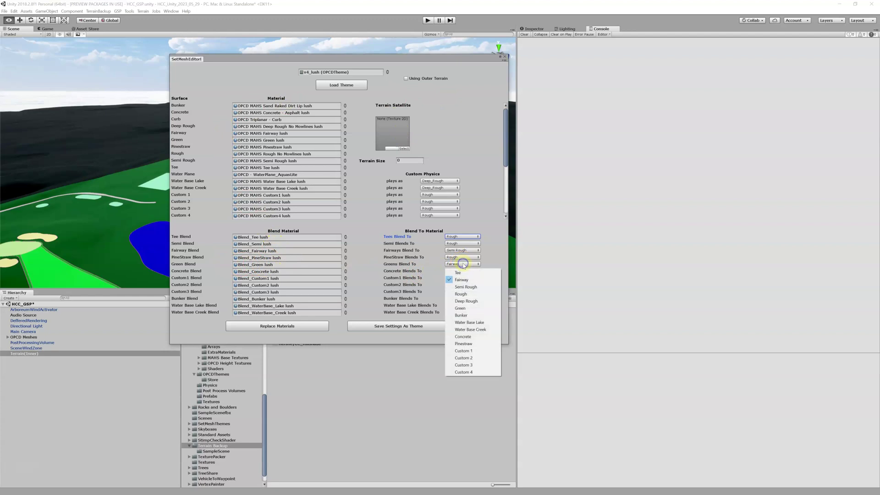
pyautogui.click(462, 286)
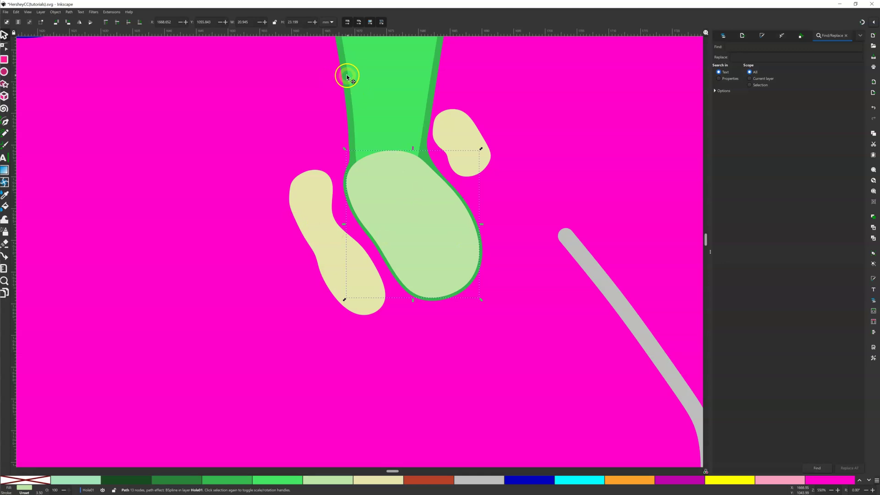
pyautogui.click(345, 76)
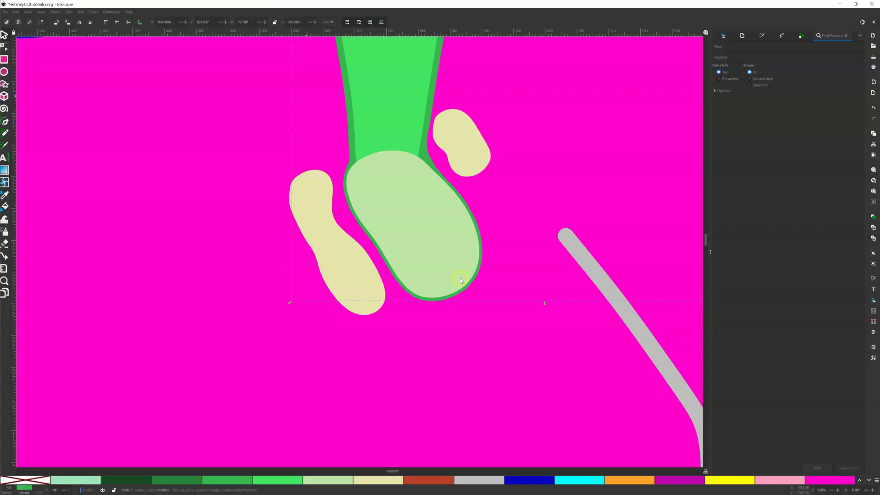
# Zoom out to 49% and confirm the orange shape uses the Custom1 swatch colour.
pyautogui.click(393, 225)
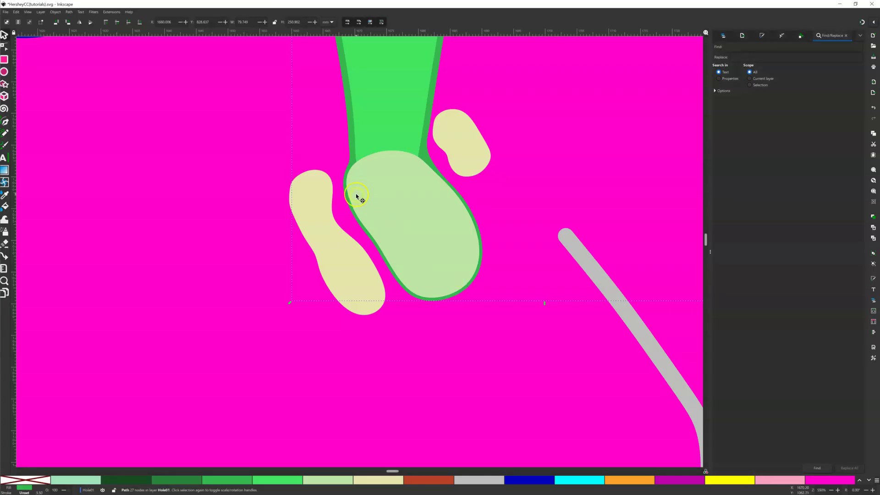
pyautogui.keyDown('ctrl'); pyautogui.scroll(-2, 357, 197); pyautogui.keyUp('ctrl')
pyautogui.scroll(-6, 357, 197)
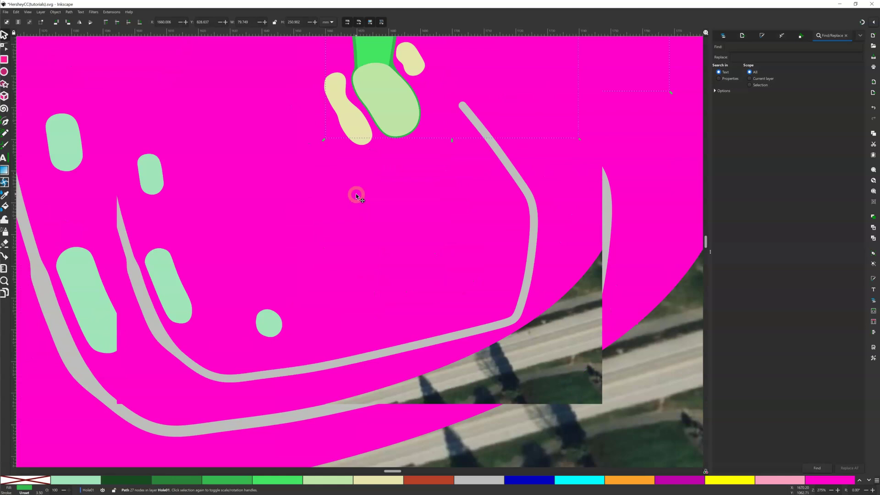
pyautogui.keyDown('ctrl'); pyautogui.scroll(-5, 357, 197); pyautogui.keyUp('ctrl')
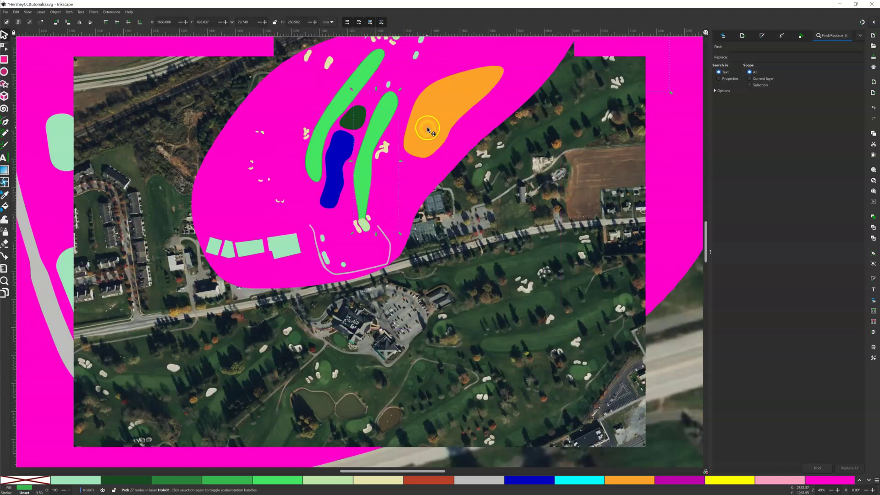
pyautogui.click(427, 127)
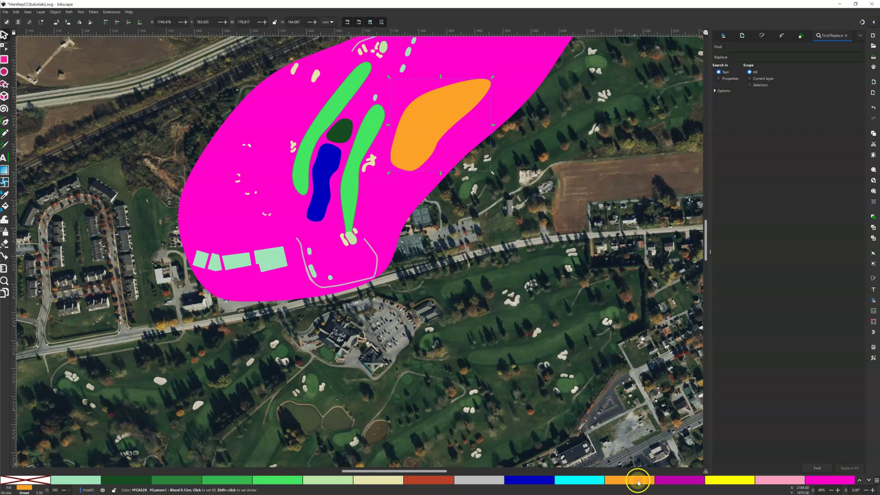
pyautogui.click(639, 482)
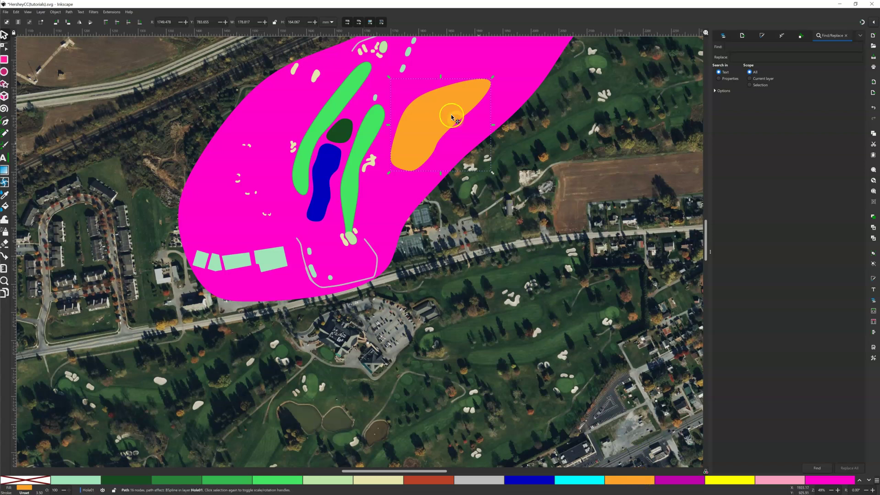
# Switch back to Unity's SetMeshEditor.
pyautogui.click(458, 74)
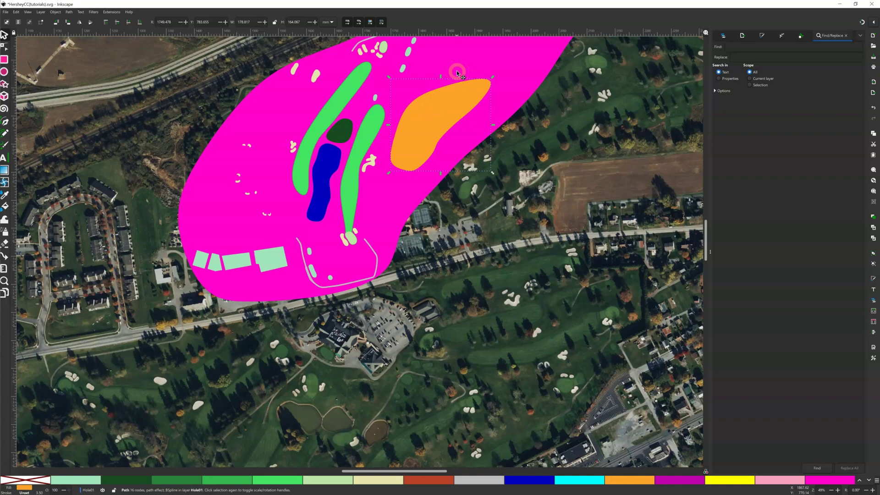
pyautogui.hotkey('alt', 'Tab')
pyautogui.click(238, 218)
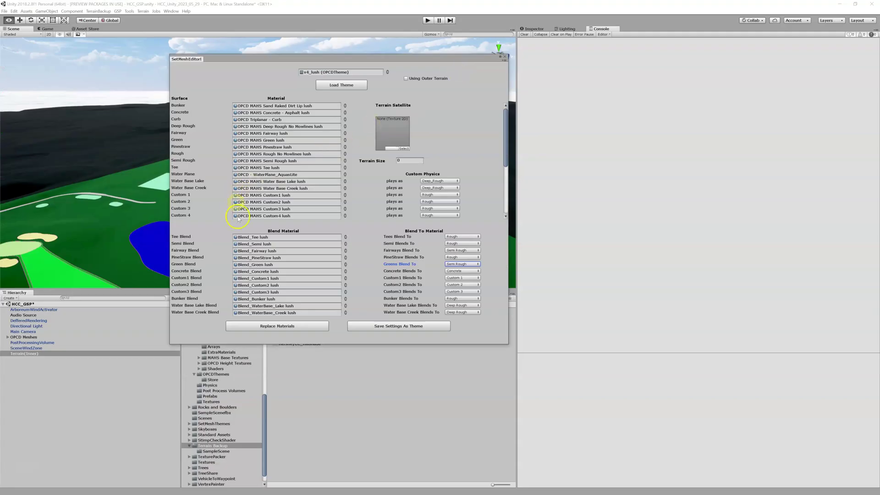
# Set Custom1 to blend into Rough and enable Using Outer Terrain.
pyautogui.click(465, 278)
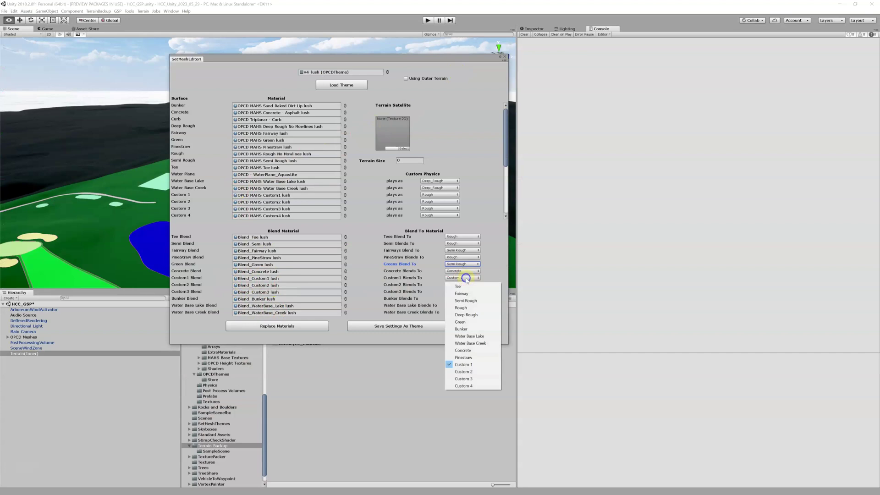
pyautogui.click(460, 308)
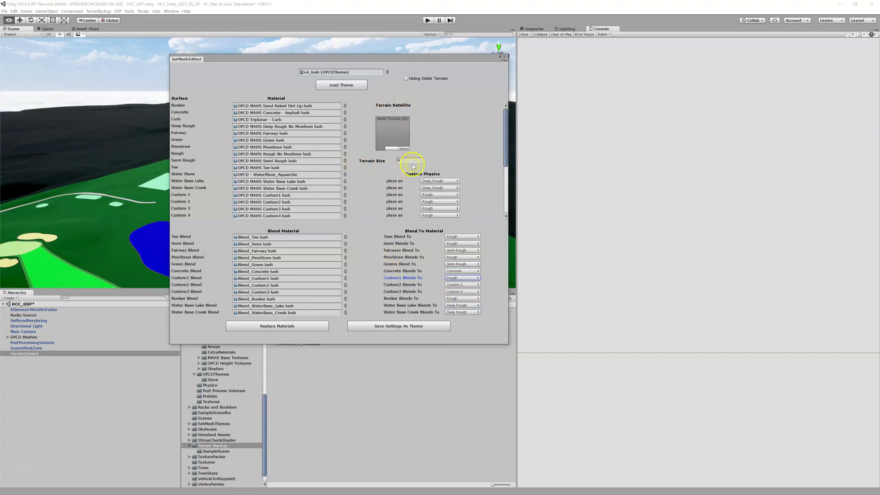
pyautogui.click(405, 79)
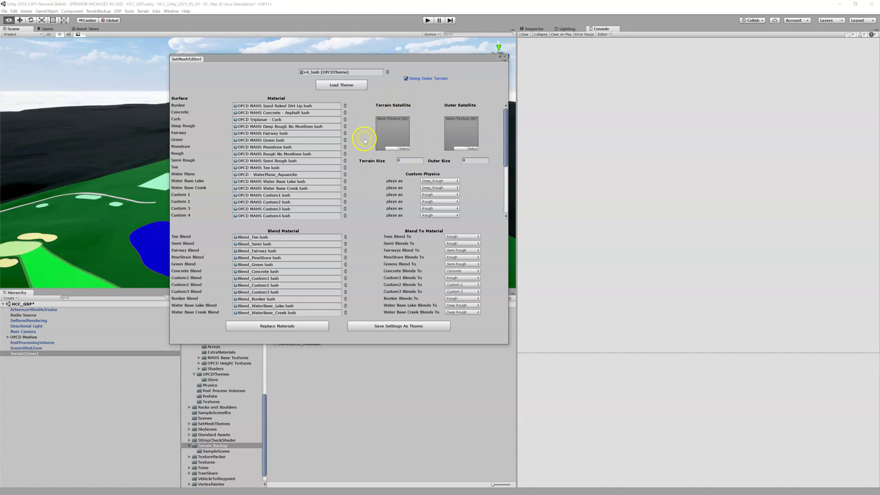
# Browse the Terrain Satellite texture list, close it unchanged, and raise the mesh editor window.
pyautogui.click(401, 148)
pyautogui.scroll(-15, 217, 193)
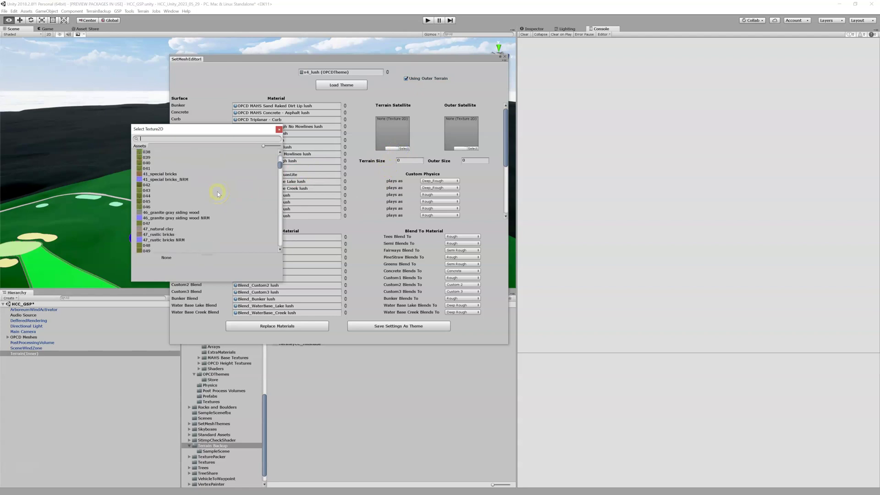
pyautogui.scroll(-5, 217, 192)
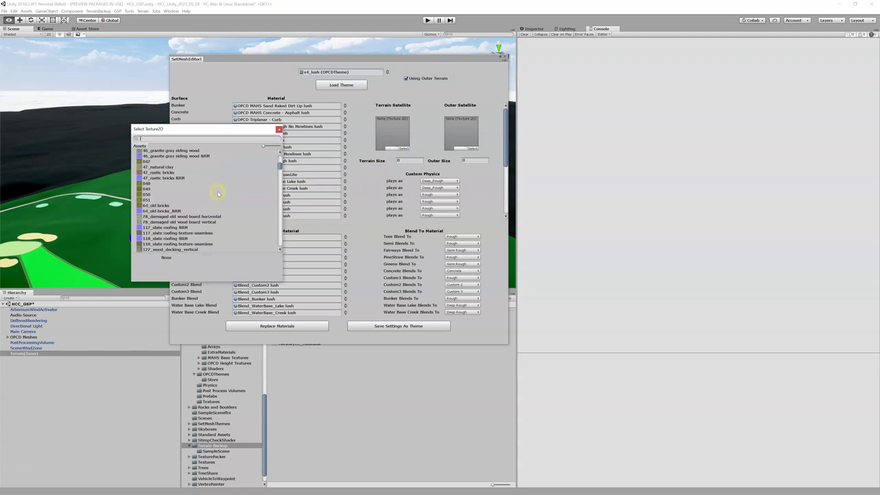
pyautogui.click(279, 129)
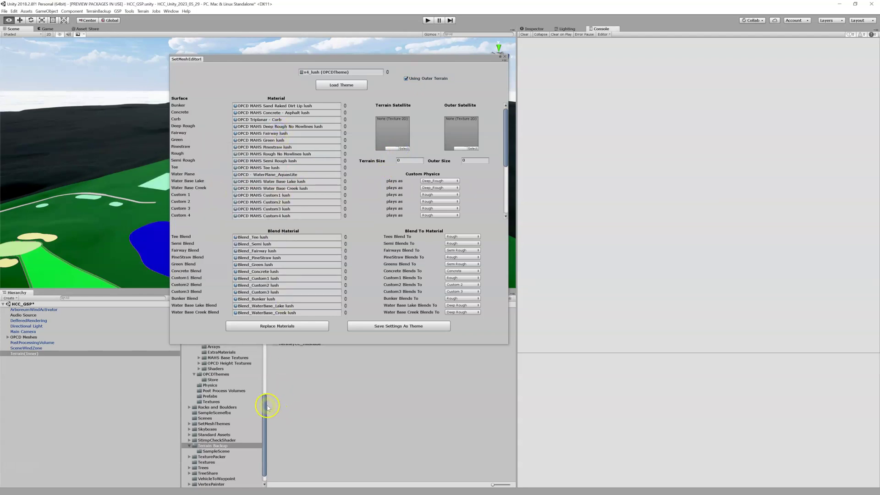
pyautogui.moveTo(333, 58); pyautogui.dragTo(330, 13)
# Assign HersheyCC_GShifter from the Terrain Backup folder as the Terrain Satellite texture.
pyautogui.click(264, 406)
pyautogui.moveTo(264, 406); pyautogui.dragTo(263, 411)
pyautogui.click(230, 433)
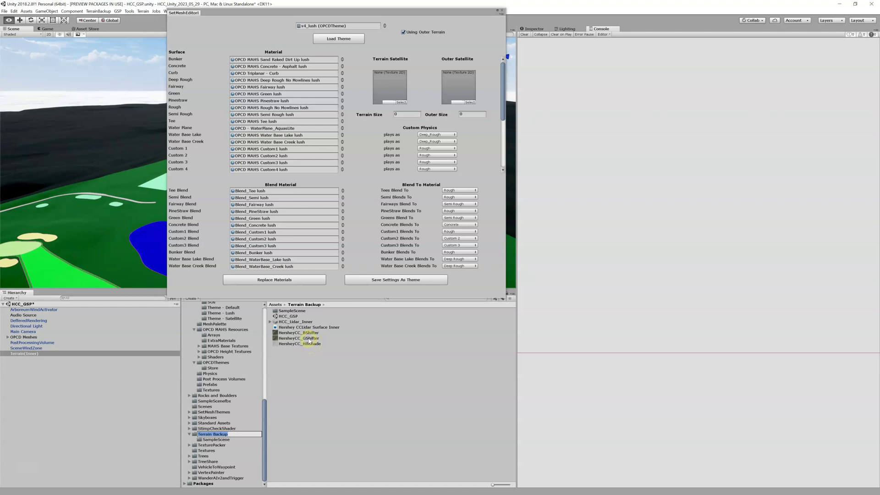
pyautogui.click(309, 339)
pyautogui.moveTo(309, 339); pyautogui.dragTo(386, 77)
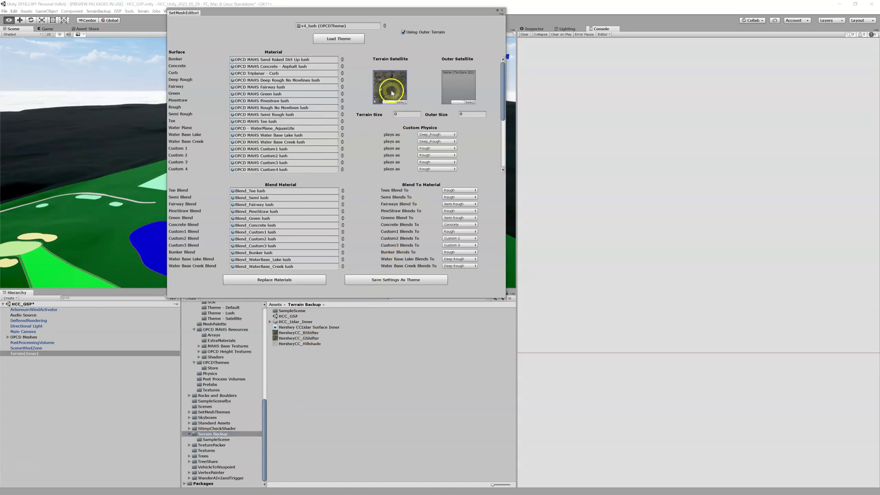
pyautogui.click(392, 114)
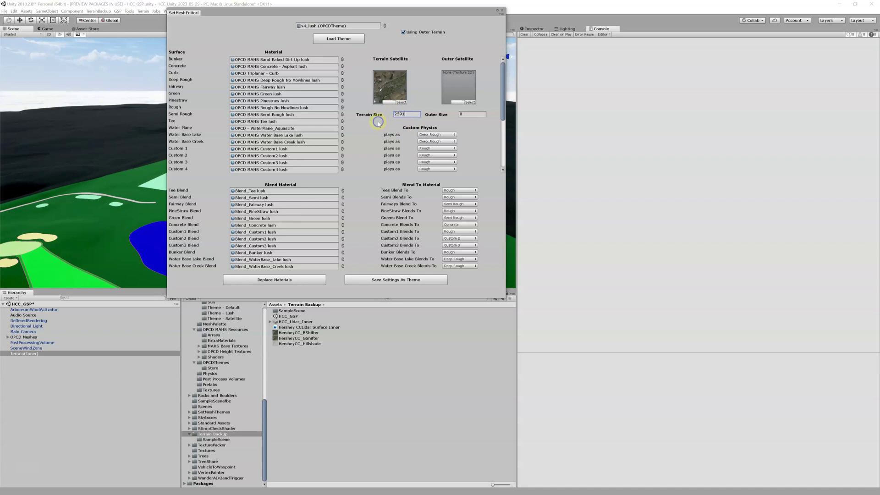
# Check Terrain(Inner)'s width in the Inspector, then switch off Using Outer Terrain.
pyautogui.click(37, 355)
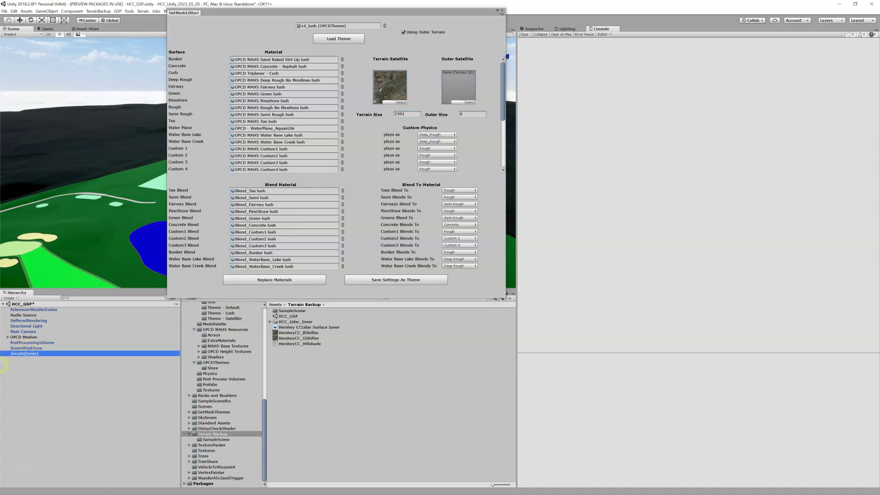
pyautogui.click(533, 29)
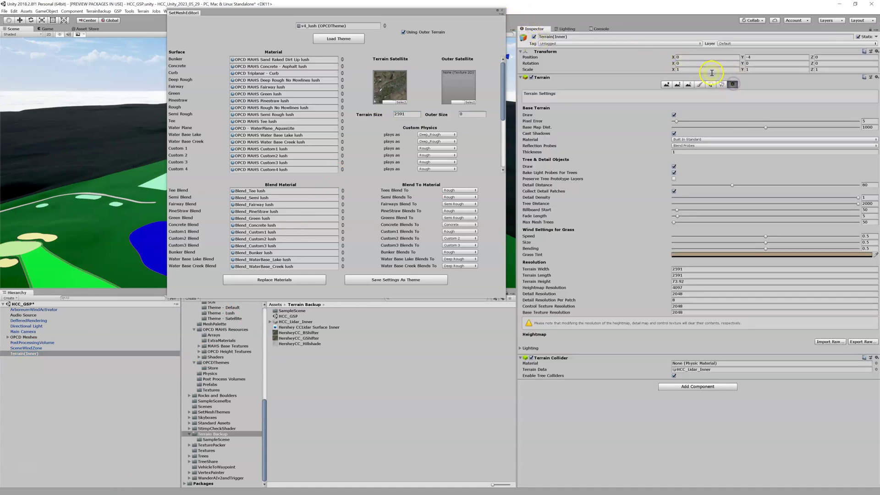
pyautogui.click(681, 271)
pyautogui.click(471, 114)
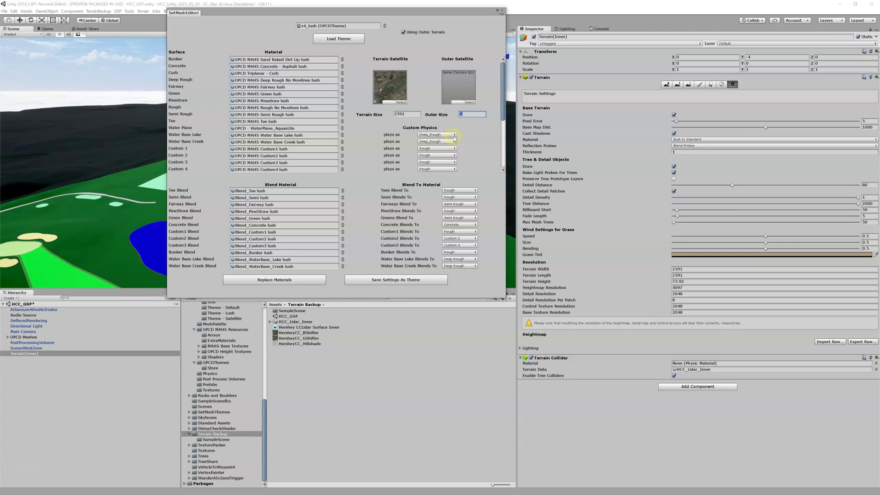
pyautogui.click(402, 32)
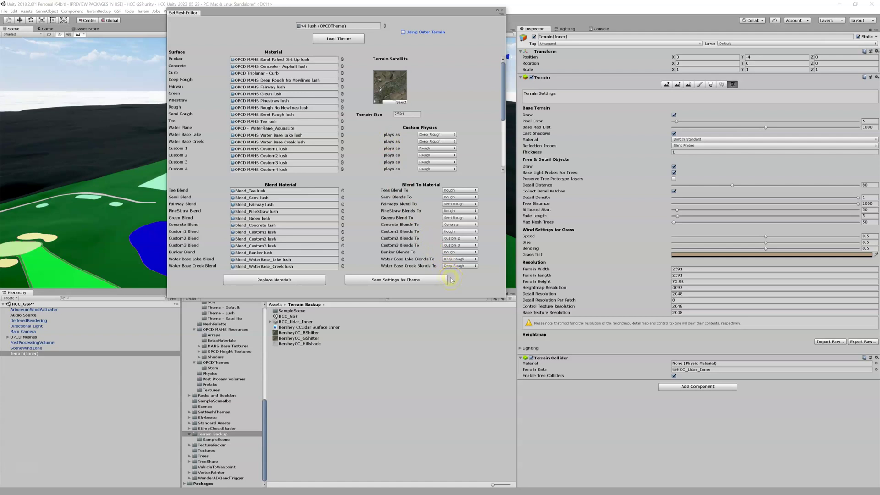
# Replace every mesh's materials with the lush theme and save it as HCC_v4_lush.asset.
pyautogui.click(258, 281)
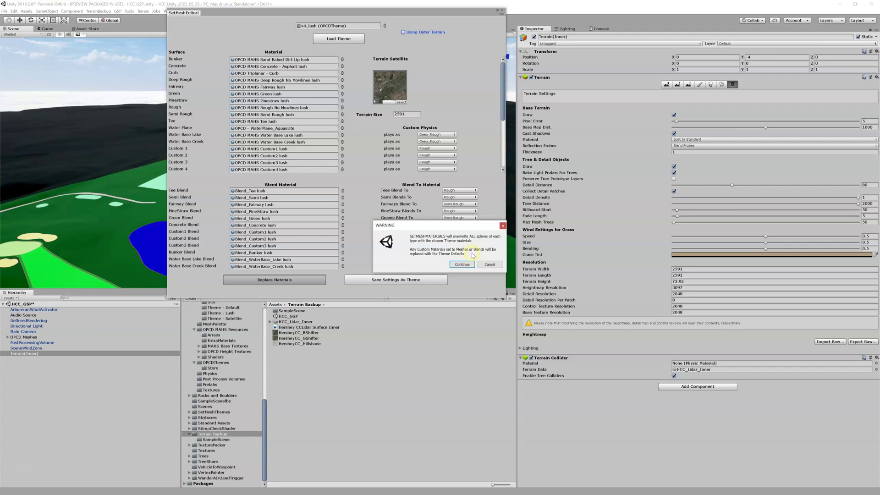
pyautogui.click(465, 267)
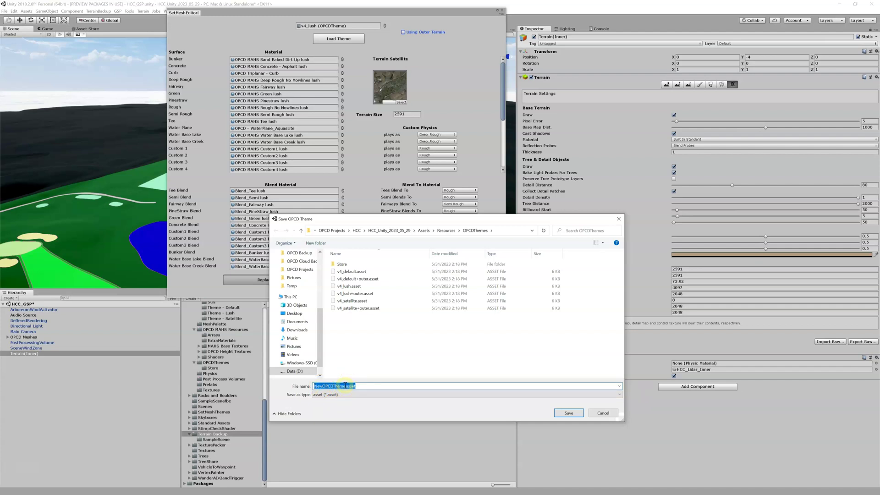
pyautogui.click(344, 287)
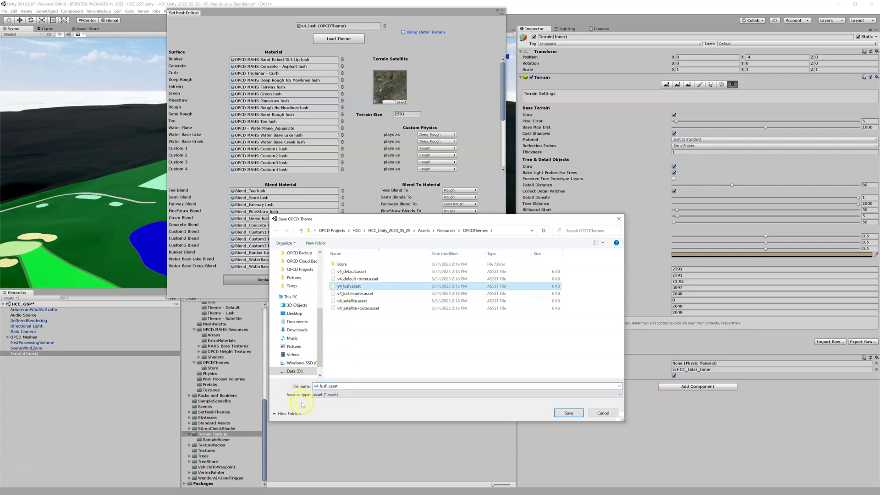
pyautogui.click(313, 387)
pyautogui.click(313, 386)
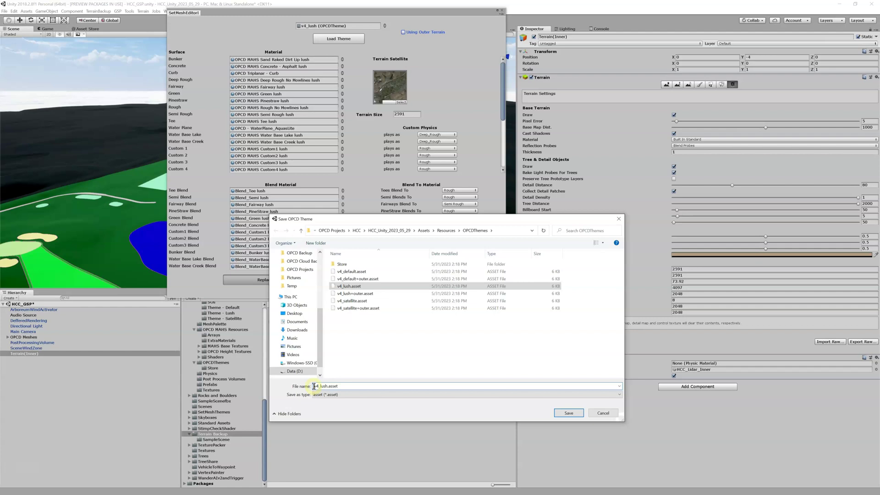
pyautogui.write('HCC_')
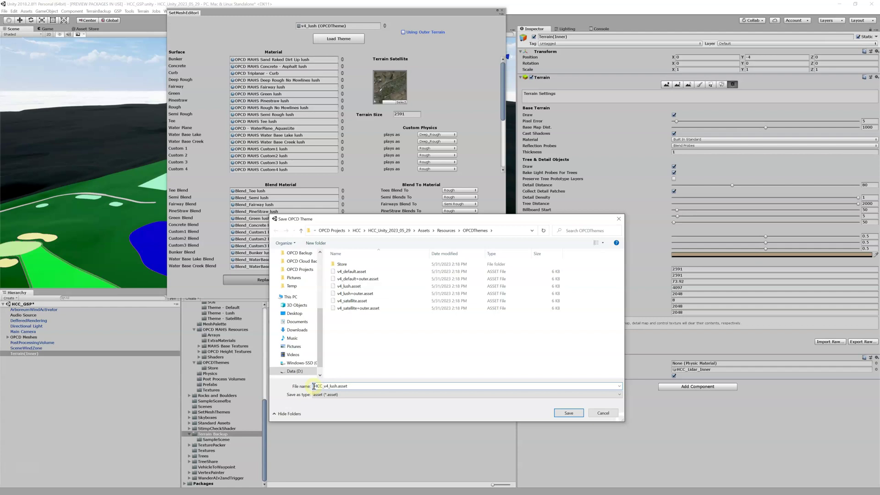
pyautogui.click(569, 413)
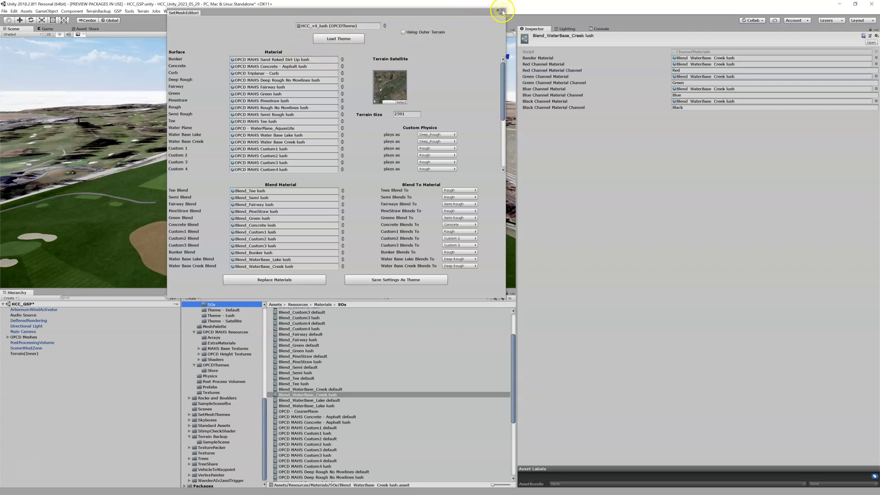
# Close SetMeshEditor and select the Spline_Hole99_path6423_Rough_002 mesh from a top-down view.
pyautogui.click(502, 11)
pyautogui.keyDown('alt'); pyautogui.moveTo(235, 127); pyautogui.dragTo(106, 178); pyautogui.keyUp('alt')
pyautogui.keyDown('alt'); pyautogui.scroll(-5, 106, 178); pyautogui.keyUp('alt')
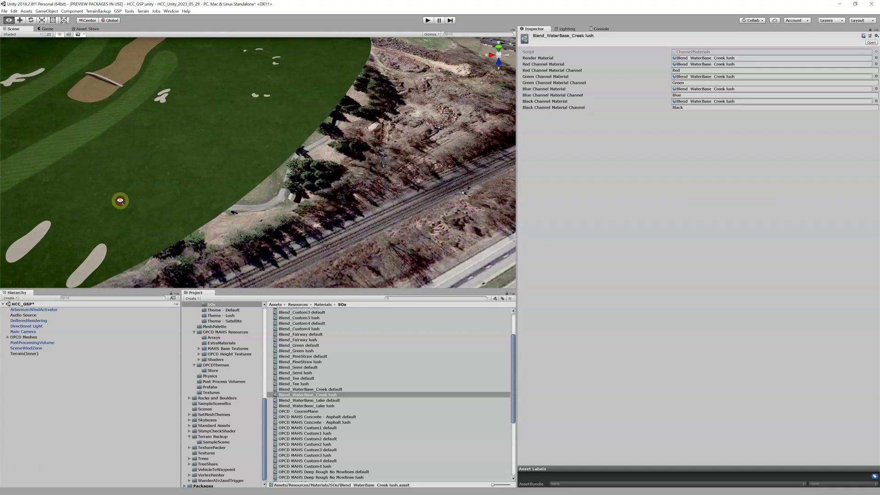
pyautogui.click(202, 159)
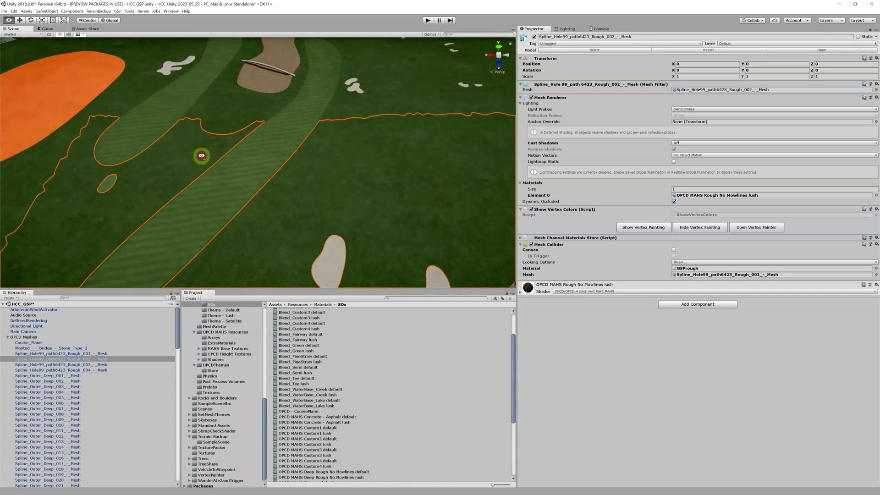
pyautogui.keyDown('alt'); pyautogui.moveTo(202, 156); pyautogui.dragTo(274, 170); pyautogui.keyUp('alt')
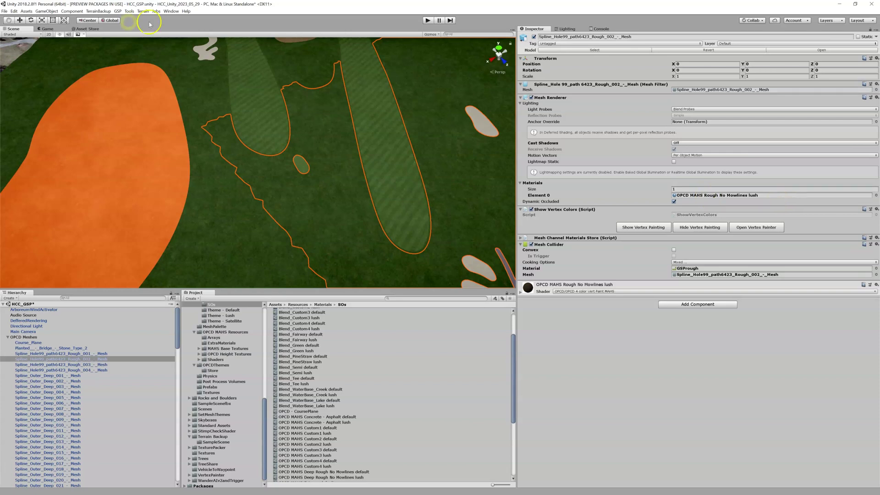
pyautogui.click(118, 11)
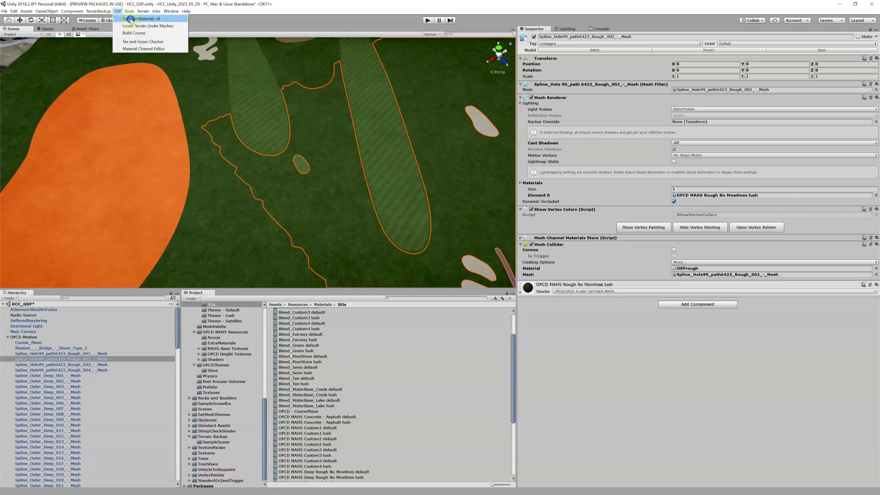
pyautogui.click(130, 26)
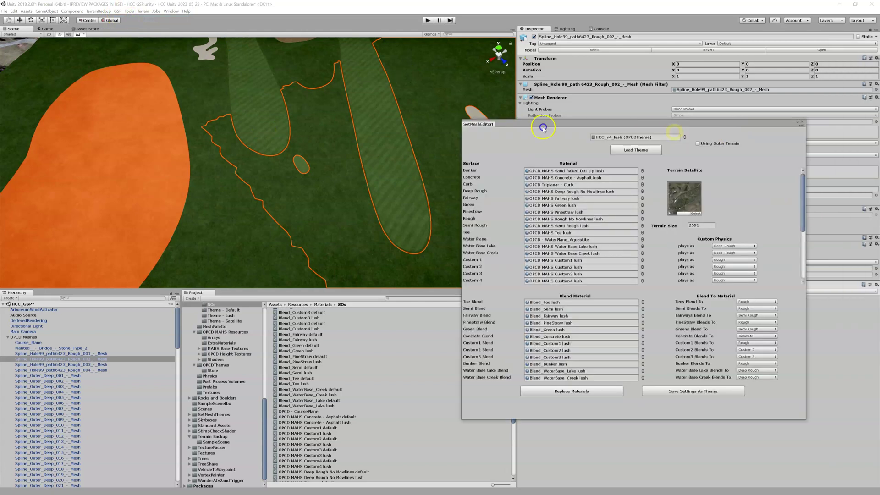
pyautogui.moveTo(473, 118); pyautogui.dragTo(428, 120)
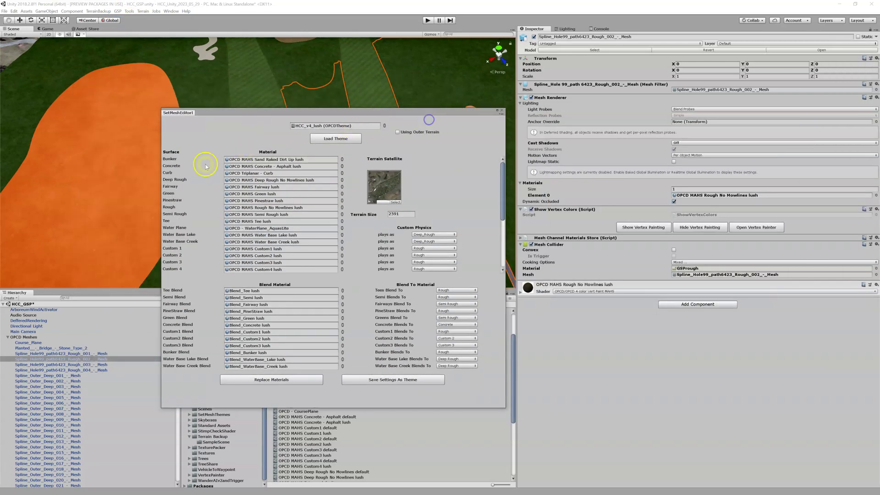
pyautogui.click(502, 111)
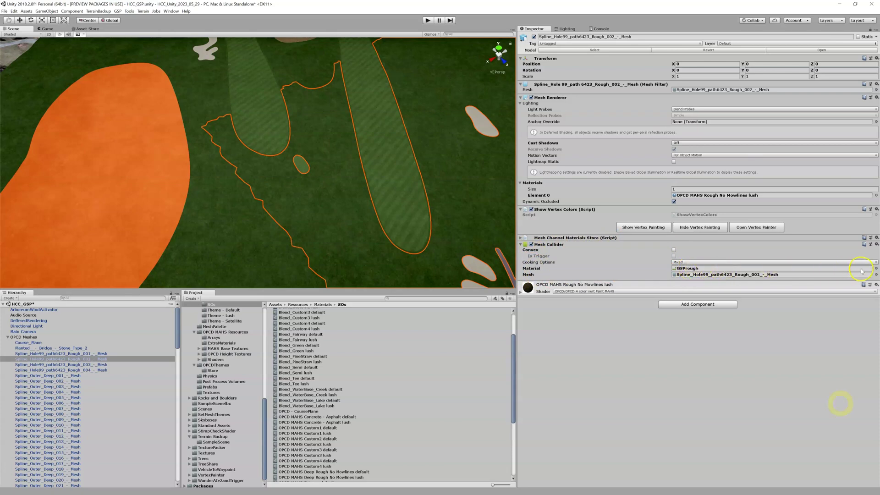
# Swap the rough mesh's Mesh Collider material from GSPrough to GSPwood.
pyautogui.click(876, 269)
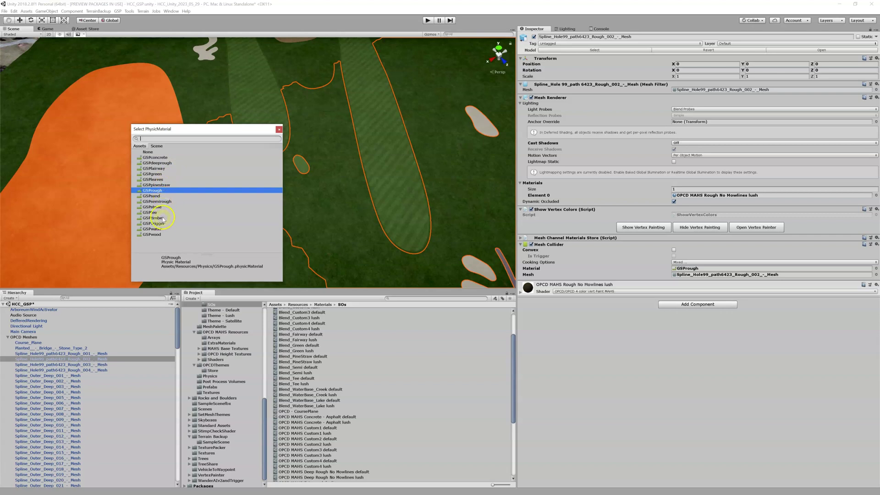
pyautogui.click(161, 179)
pyautogui.click(163, 234)
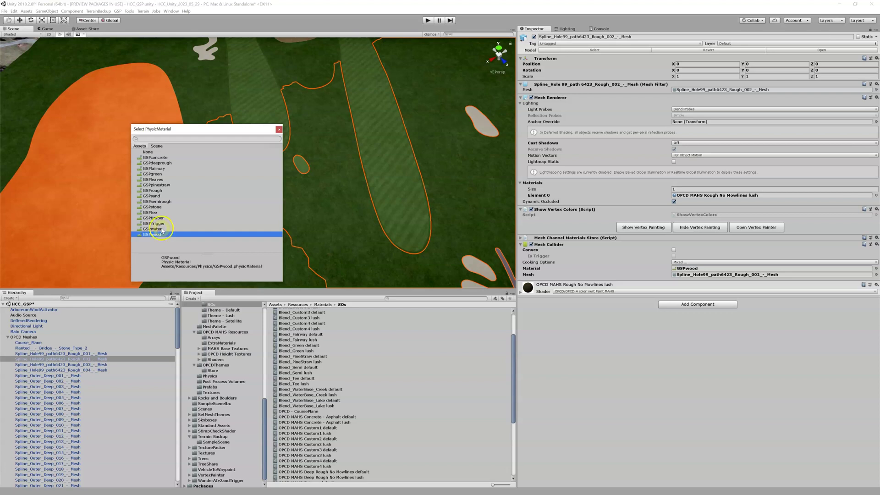
pyautogui.click(278, 131)
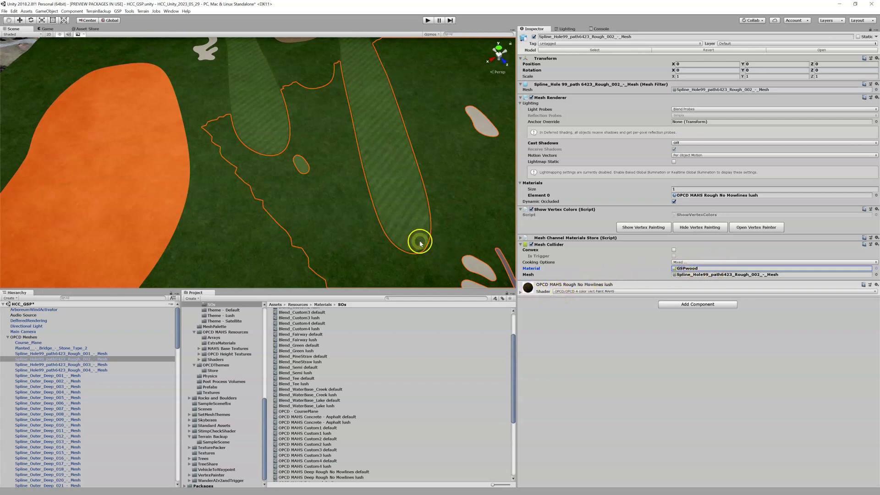
# Tilt and fly the Scene camera down to grass level over the course.
pyautogui.moveTo(322, 181); pyautogui.dragTo(244, 146, button='right')
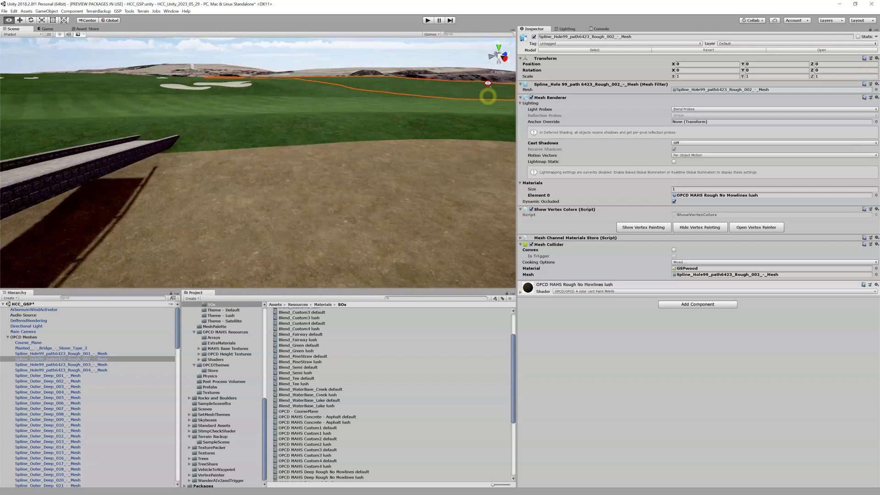
pyautogui.moveTo(477, 44); pyautogui.dragTo(411, 138, button='right')
pyautogui.press('s')
pyautogui.press('w')
pyautogui.press('s')
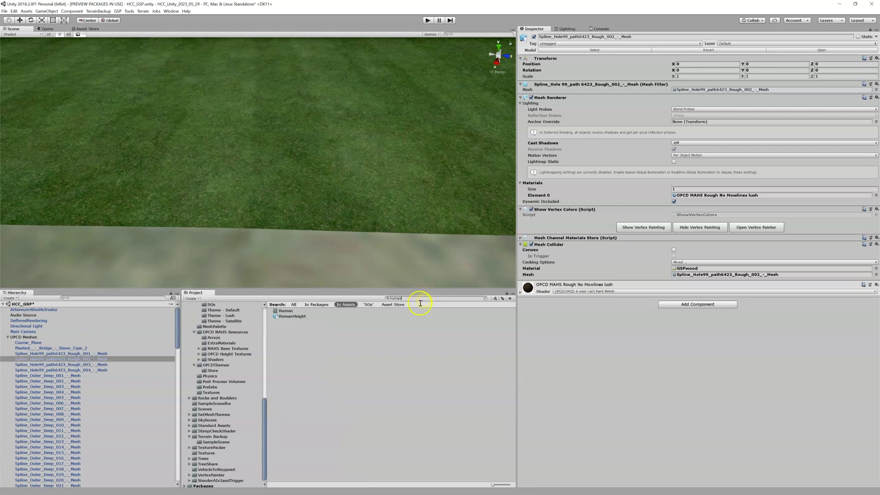
# Place a HumanHeight figure to check scale, delete it, and orbit toward the fairway.
pyautogui.moveTo(292, 316); pyautogui.dragTo(287, 163)
pyautogui.press('f')
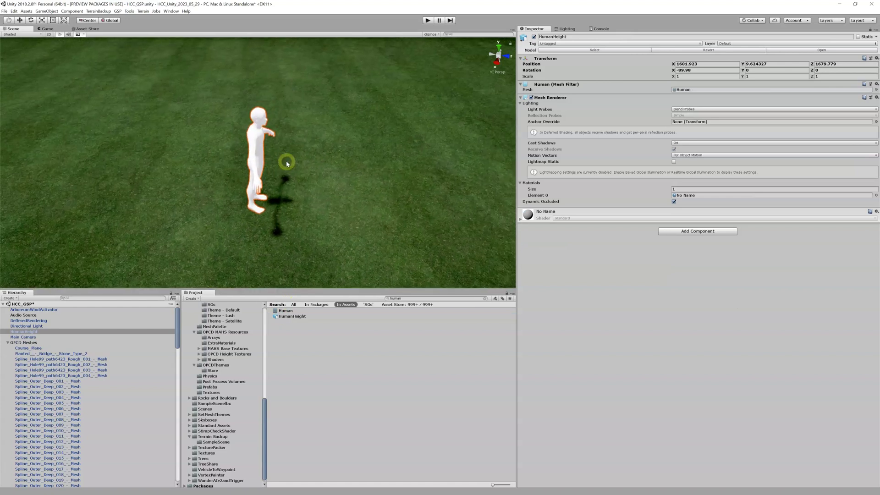
pyautogui.press('Delete')
pyautogui.press('alt')
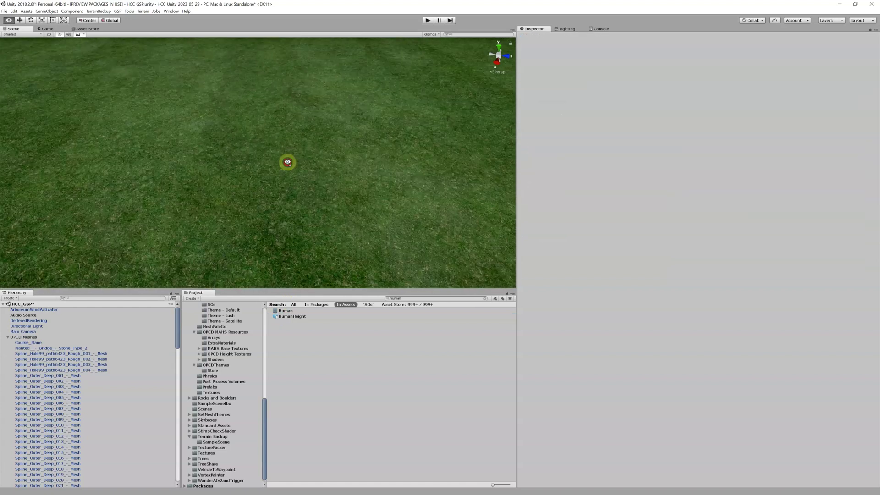
pyautogui.keyDown('alt'); pyautogui.scroll(-5, 288, 161); pyautogui.keyUp('alt')
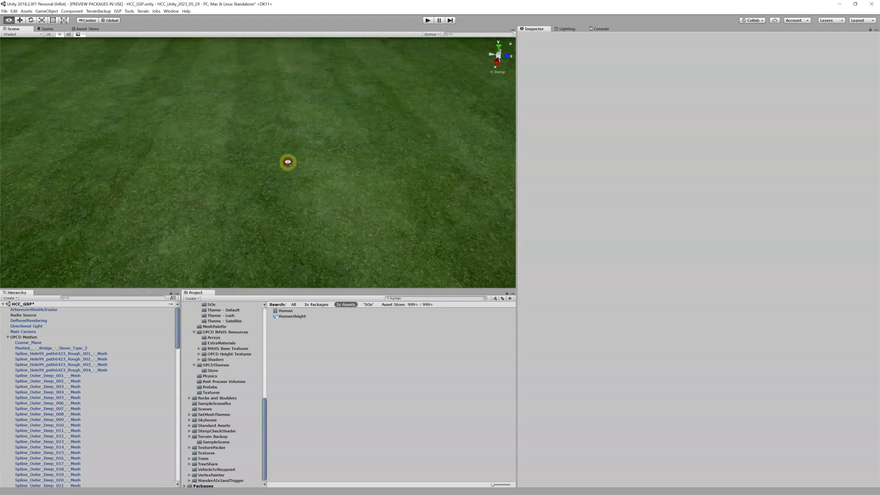
pyautogui.keyDown('alt'); pyautogui.moveTo(288, 162); pyautogui.dragTo(645, 80); pyautogui.keyUp('alt')
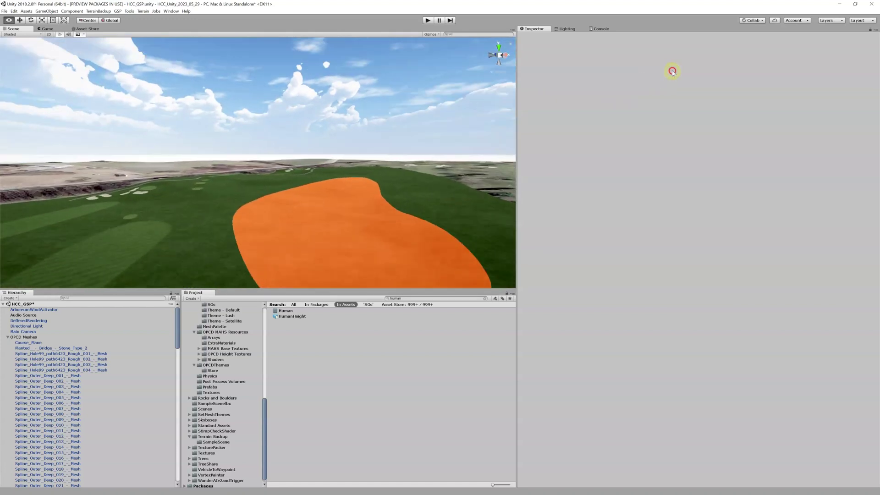